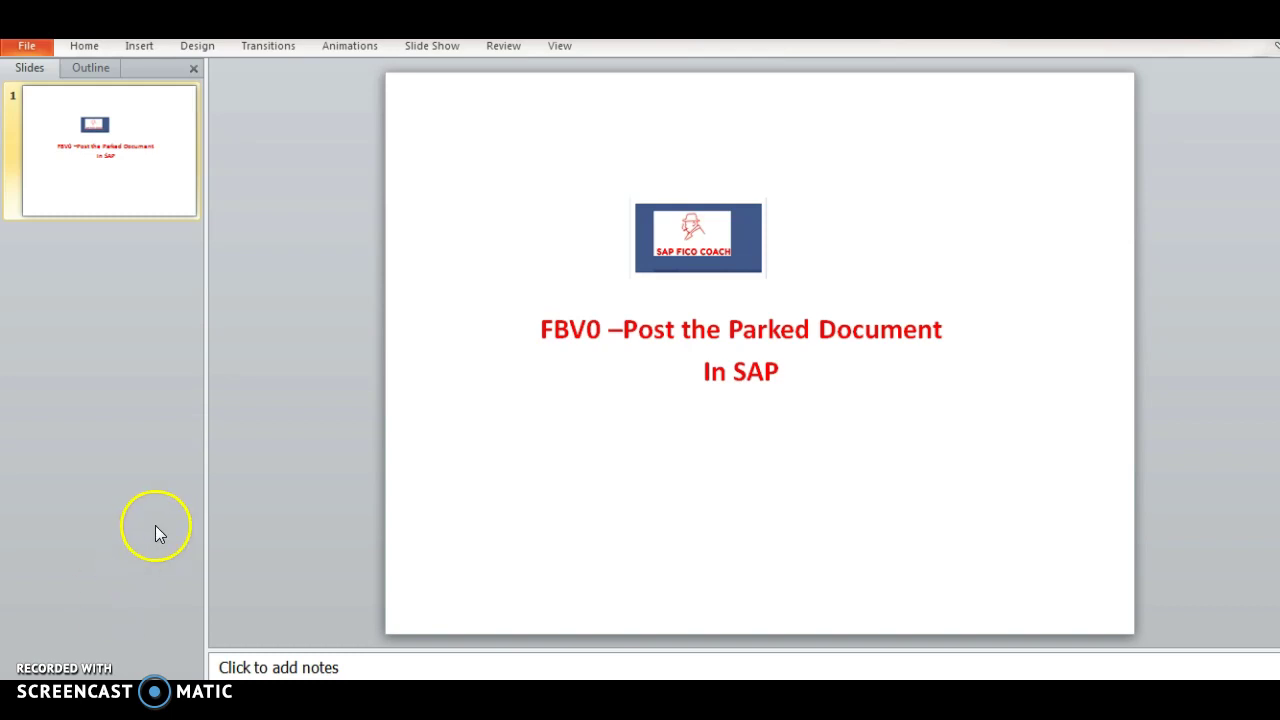
# Exit the unfinished G/L posting in the ECC6 VM without saving and return to Easy Access.
pyautogui.doubleClick(569, 330)
pyautogui.click(580, 478)
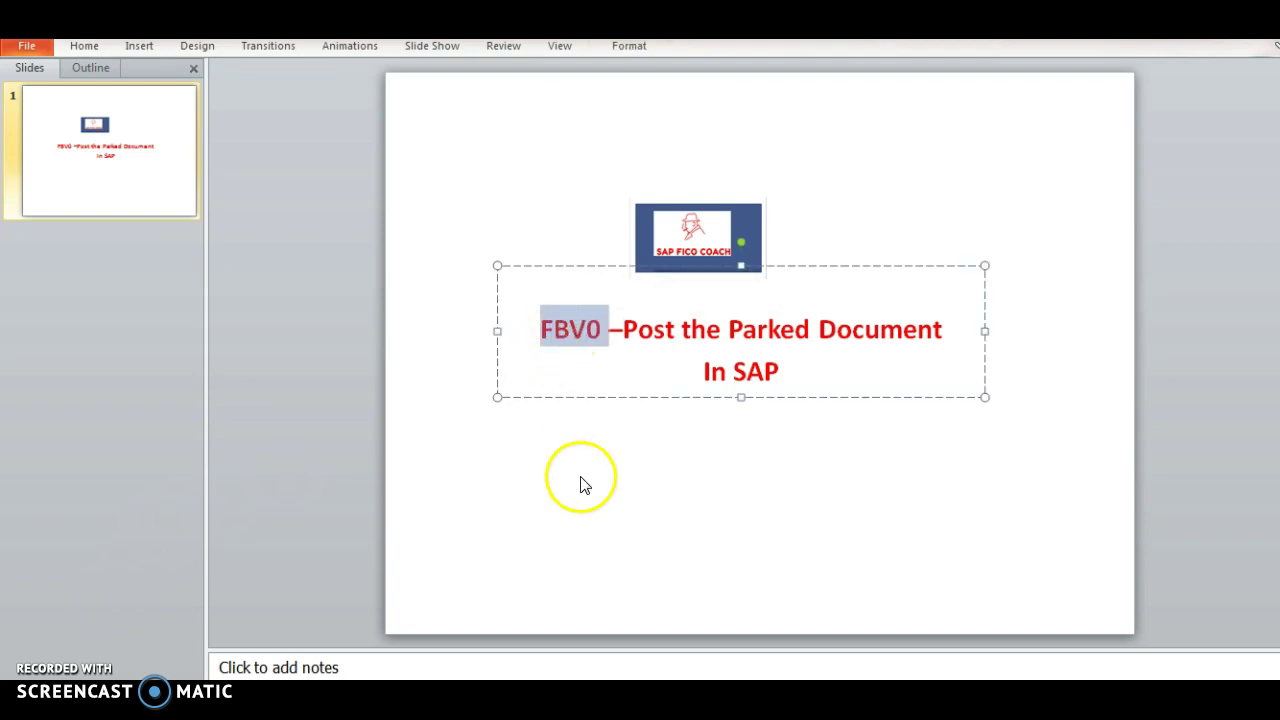
pyautogui.moveTo(500, 700)
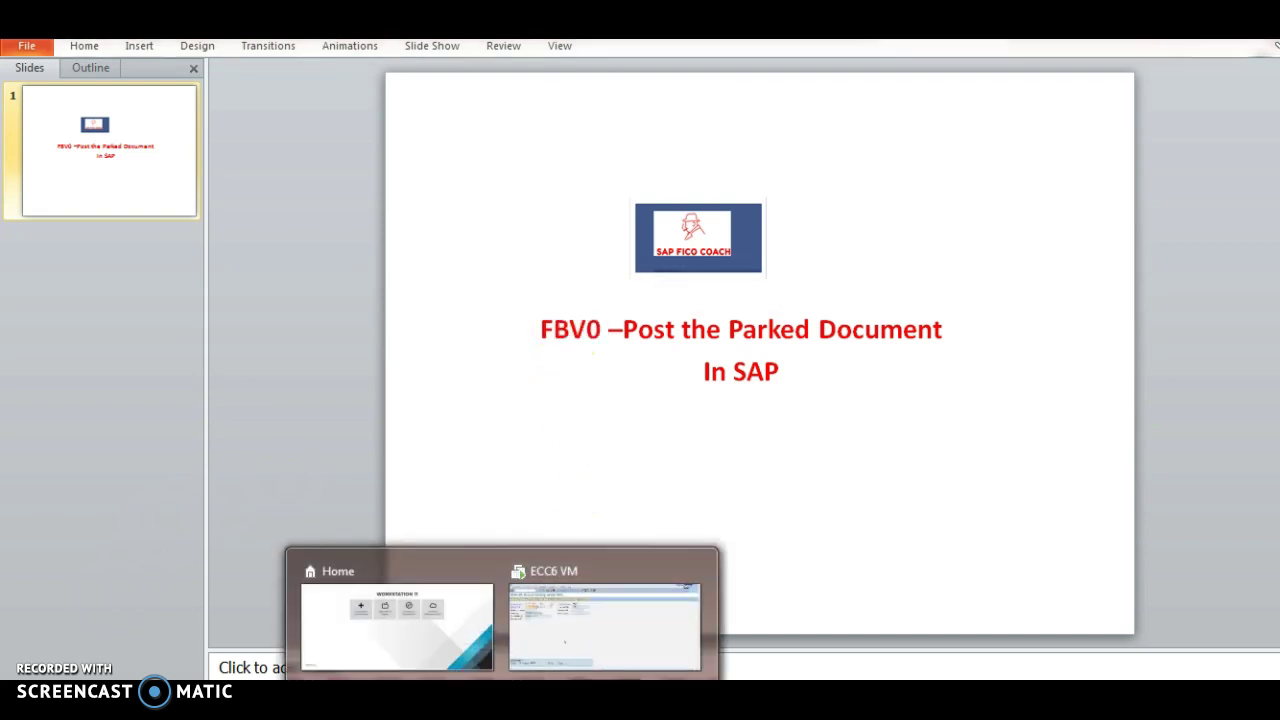
pyautogui.click(605, 625)
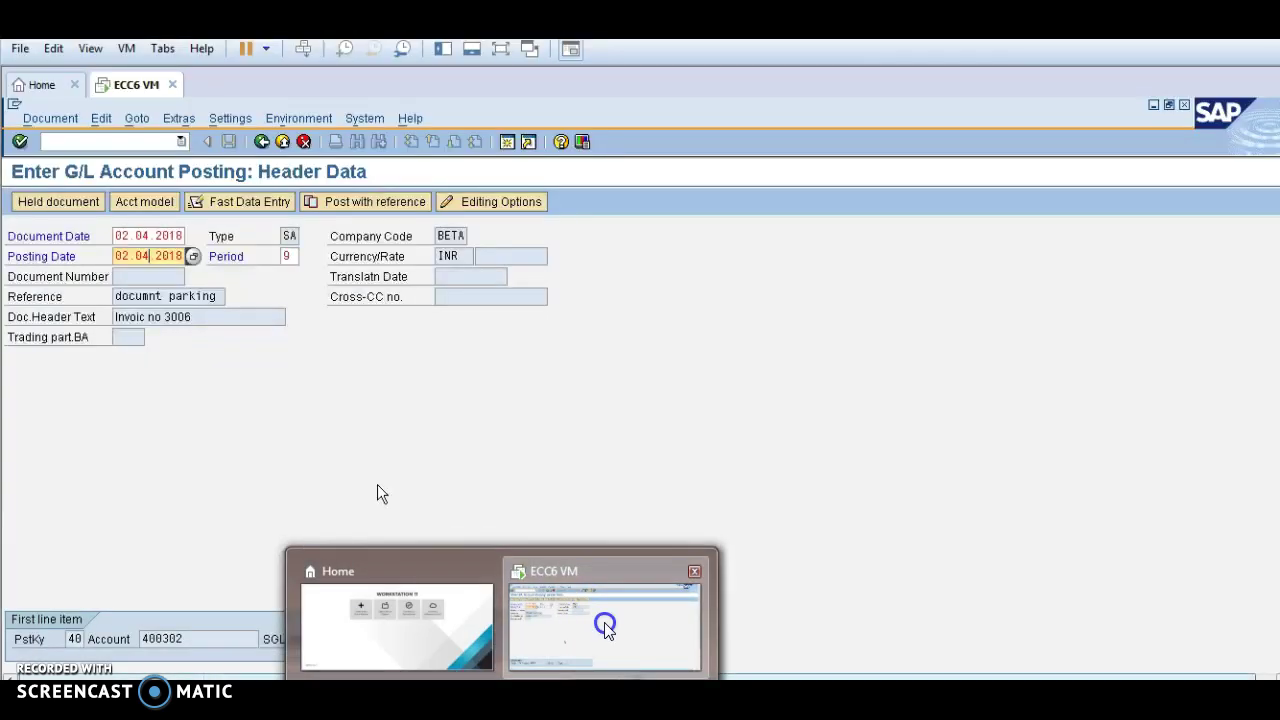
pyautogui.click(261, 143)
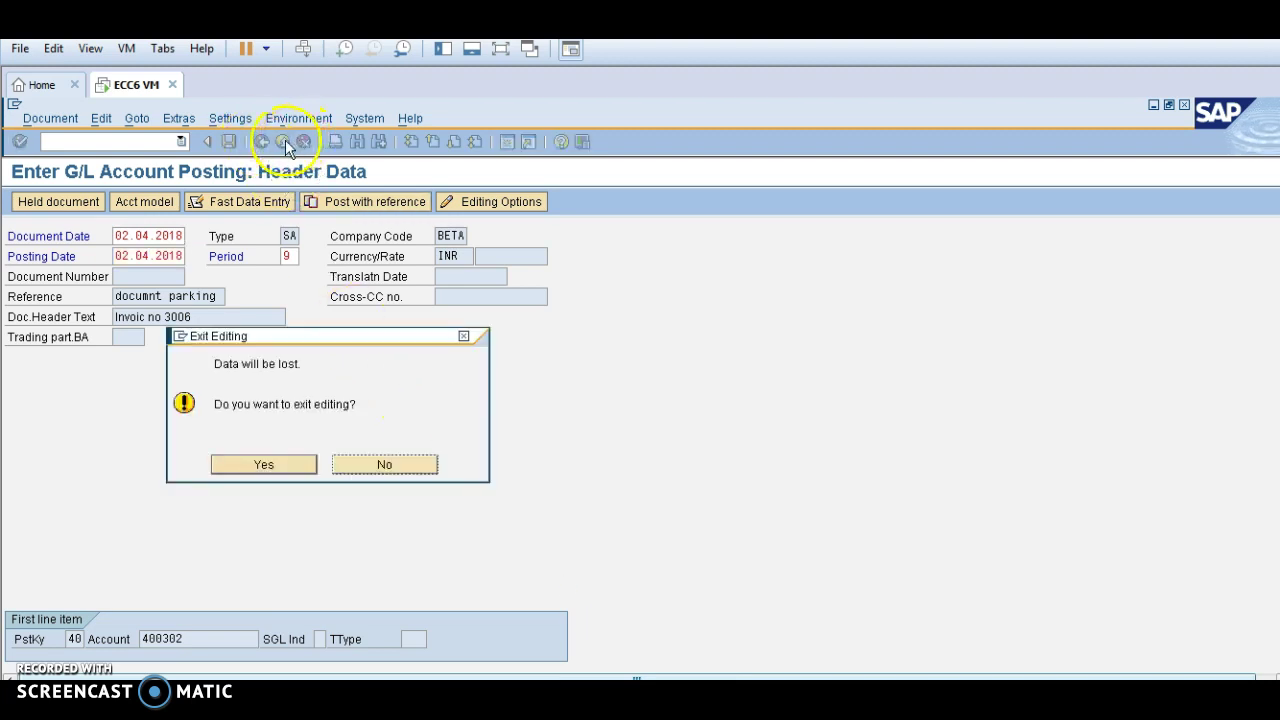
pyautogui.click(286, 466)
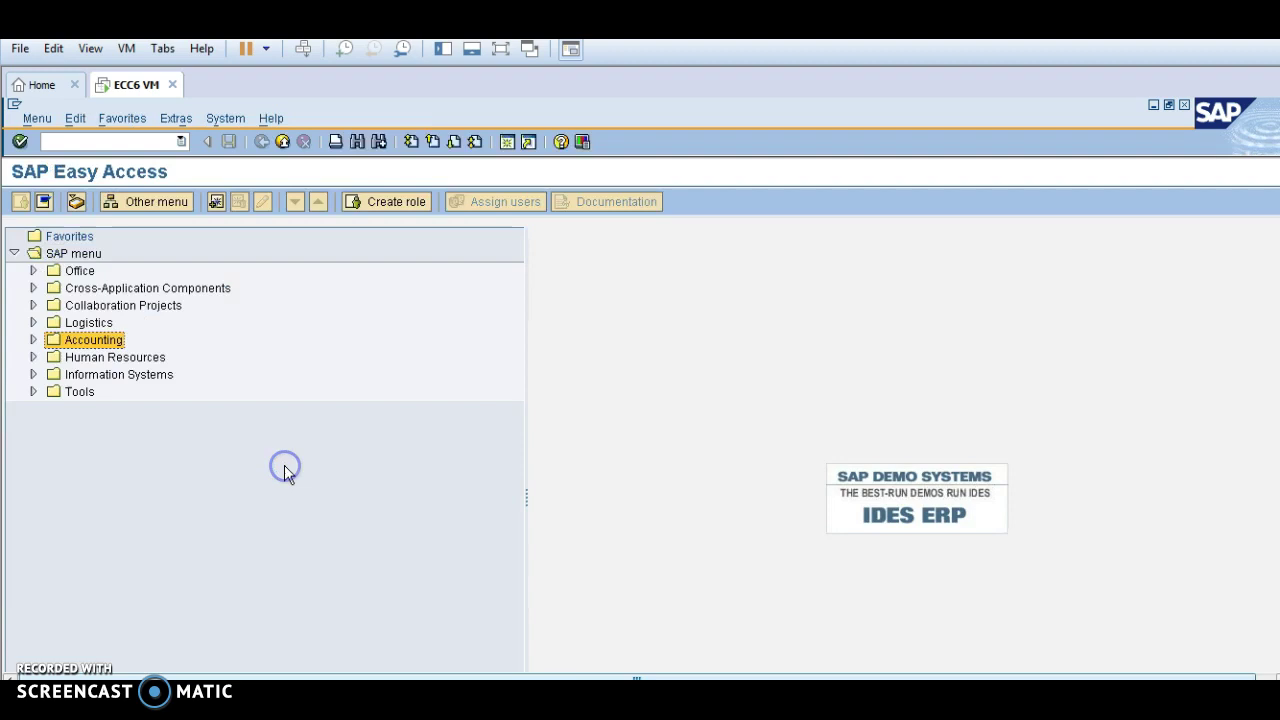
pyautogui.click(129, 140)
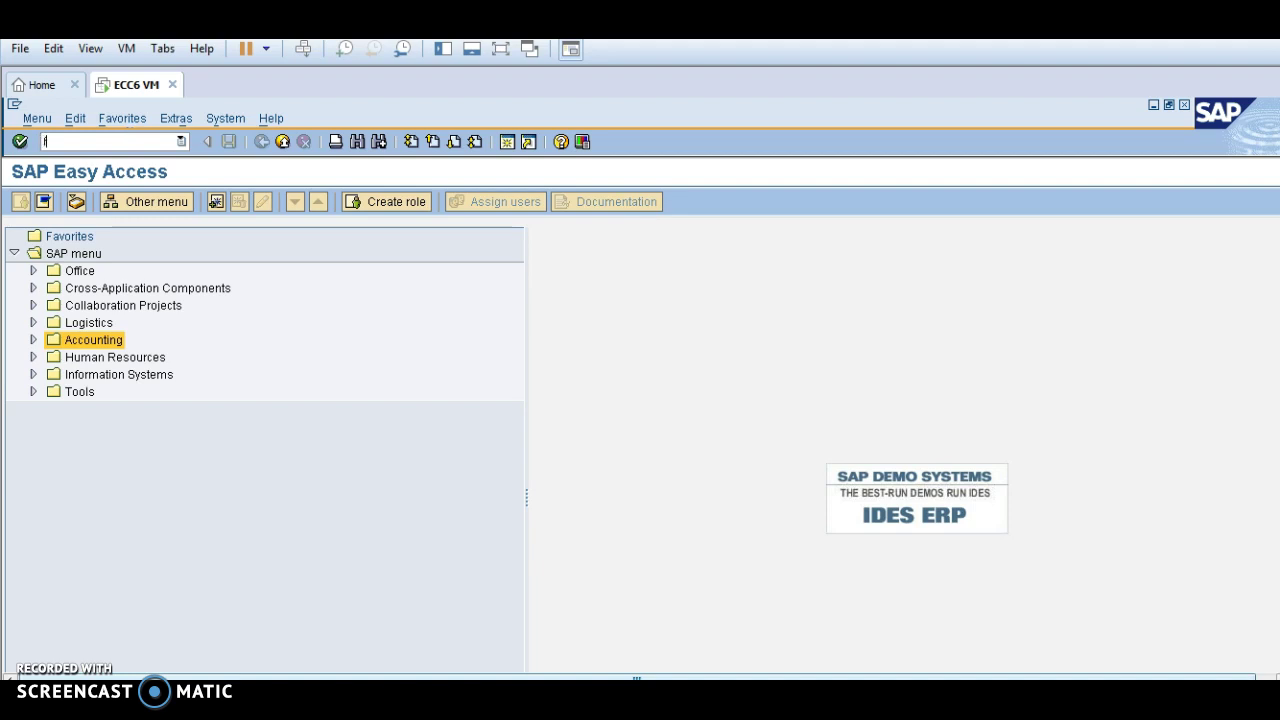
# Run F-02 and set the document and posting dates to 02.04.2018.
pyautogui.write('-02')
pyautogui.press('Return')
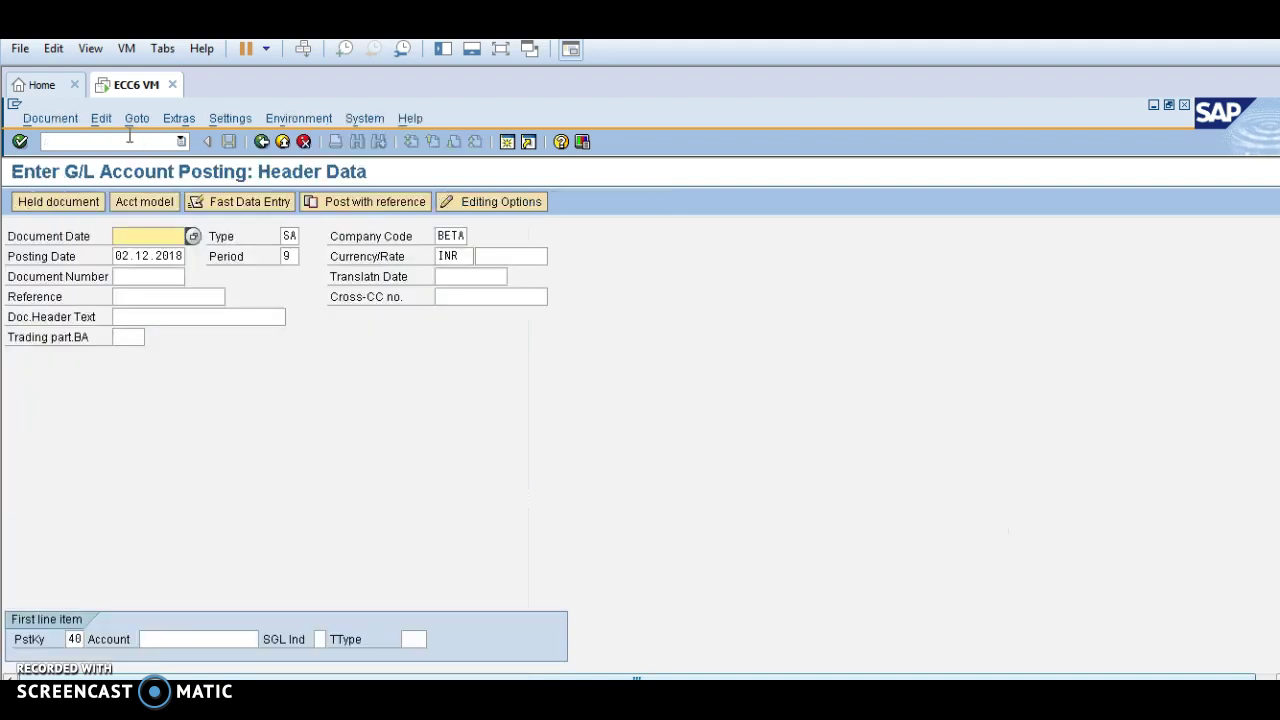
pyautogui.click(148, 255)
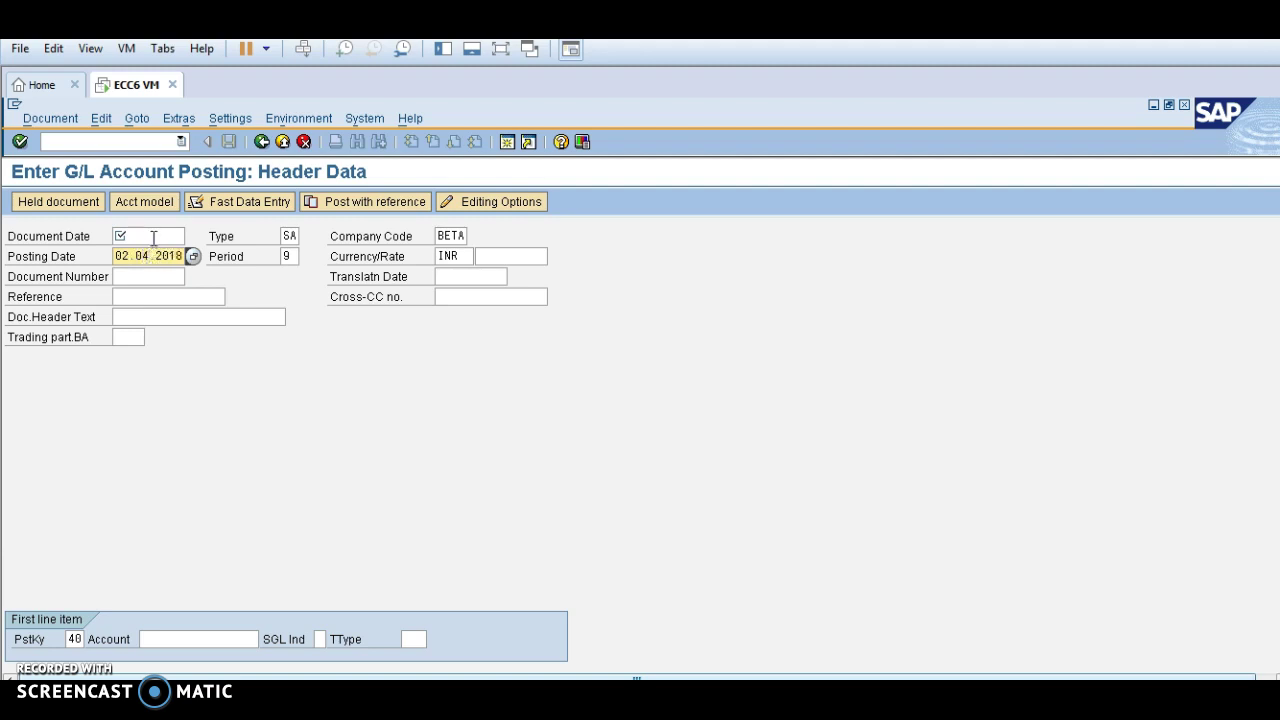
pyautogui.click(153, 237)
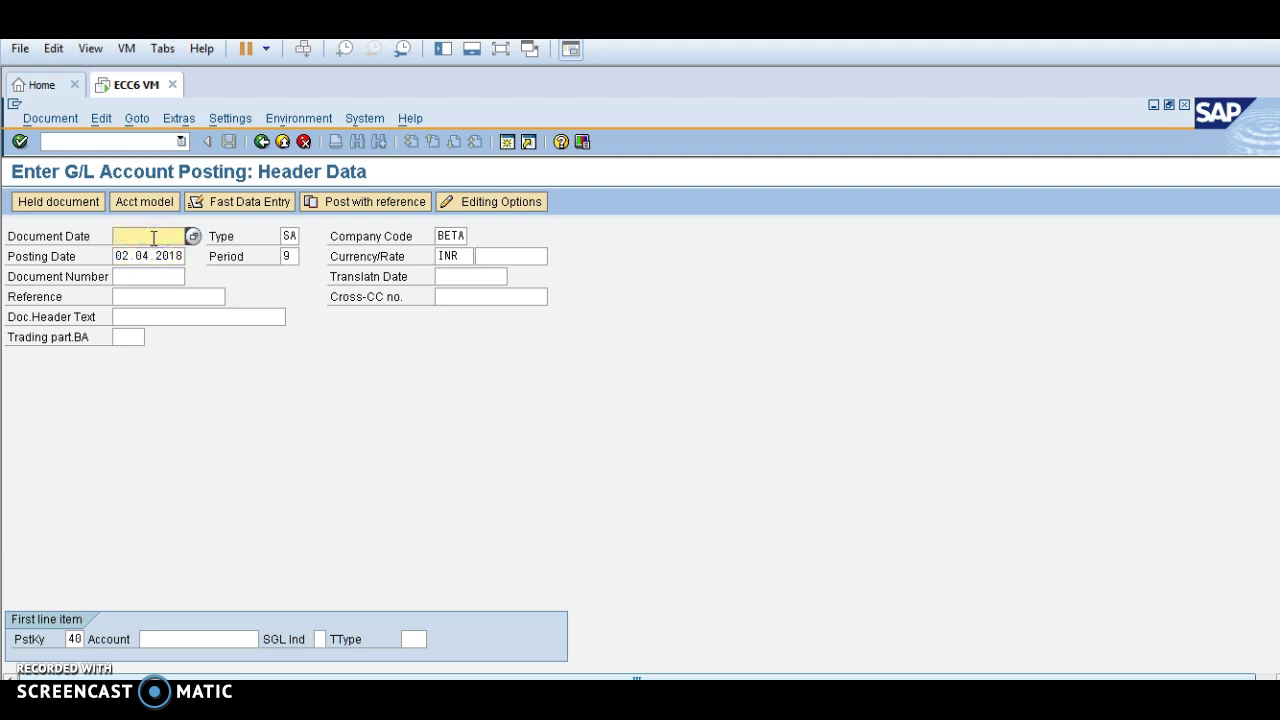
pyautogui.write('02')
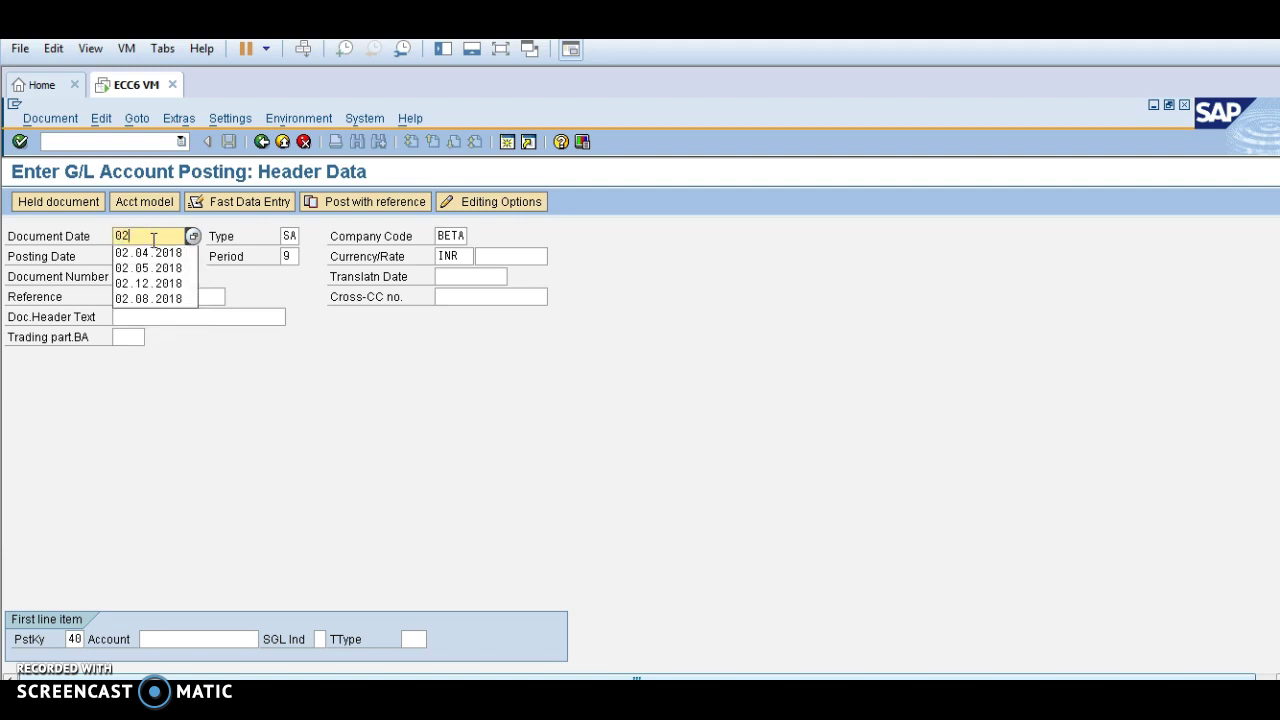
pyautogui.click(152, 253)
pyautogui.click(145, 272)
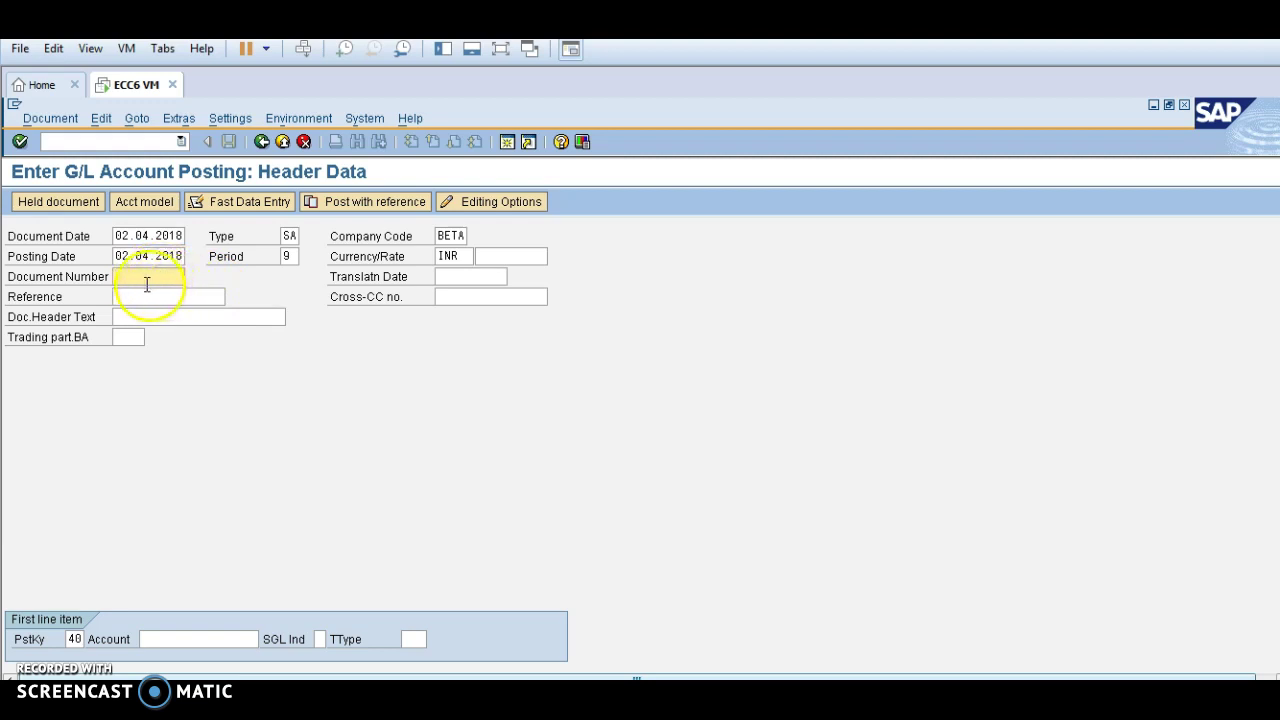
# Fill Reference with 'documnt parking' and header text with 'Invoic no 3006', dropping its last digit.
pyautogui.click(152, 297)
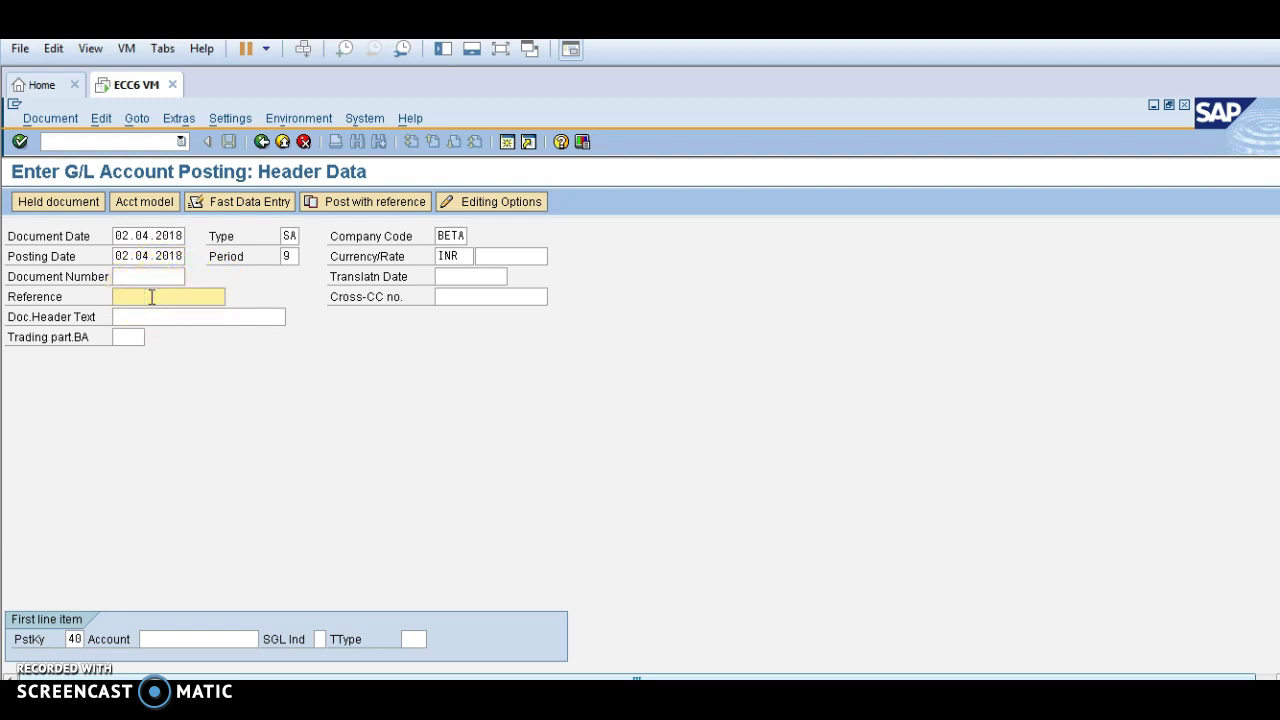
pyautogui.write('d')
pyautogui.click(161, 312)
pyautogui.click(162, 313)
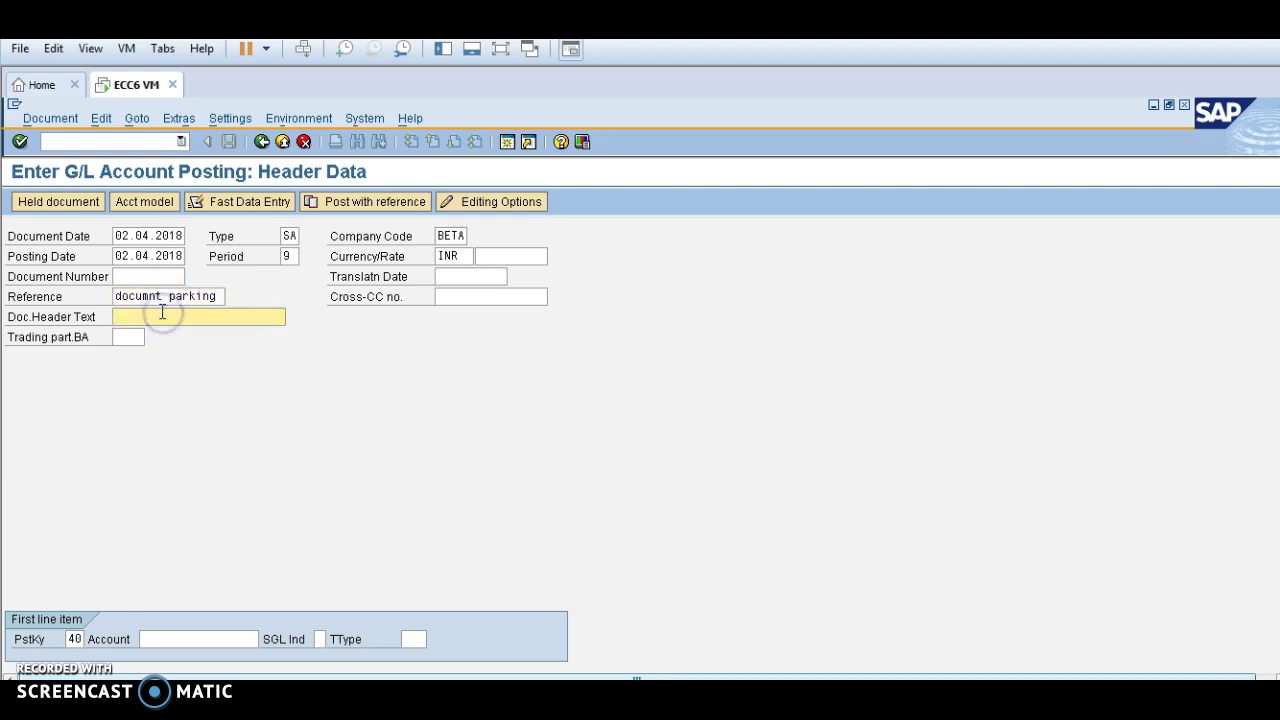
pyautogui.write('IN')
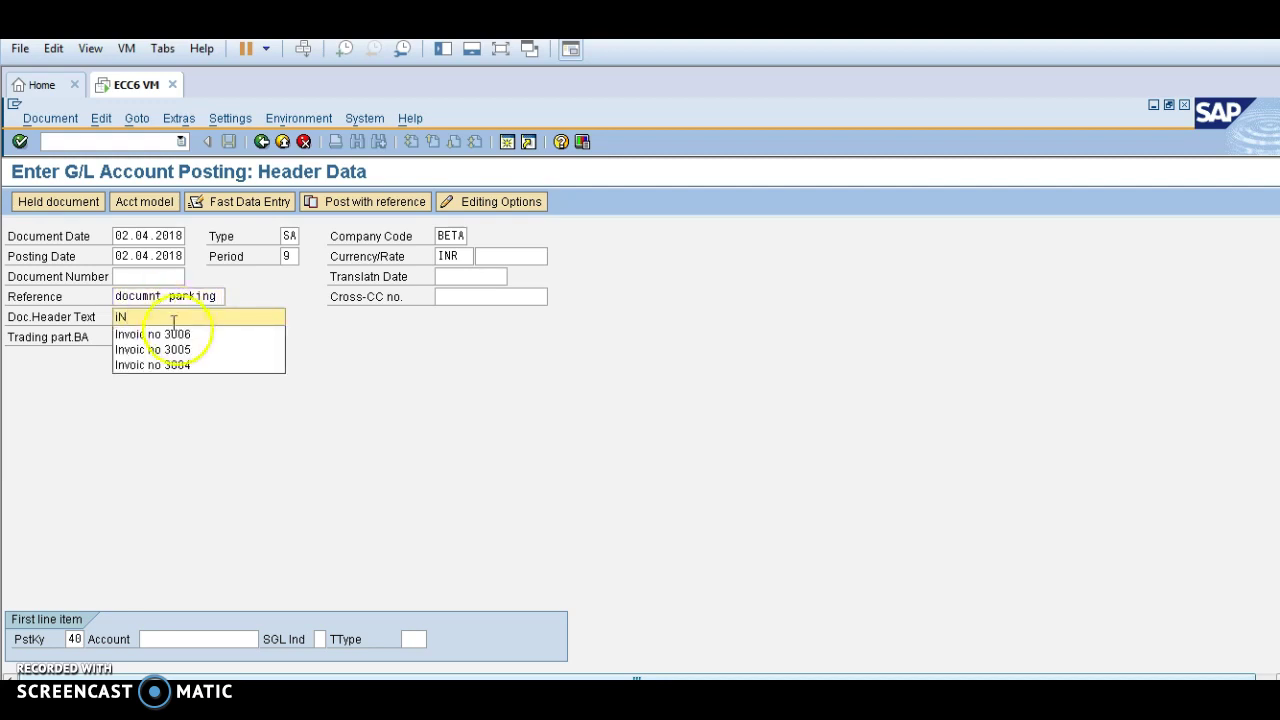
pyautogui.click(195, 335)
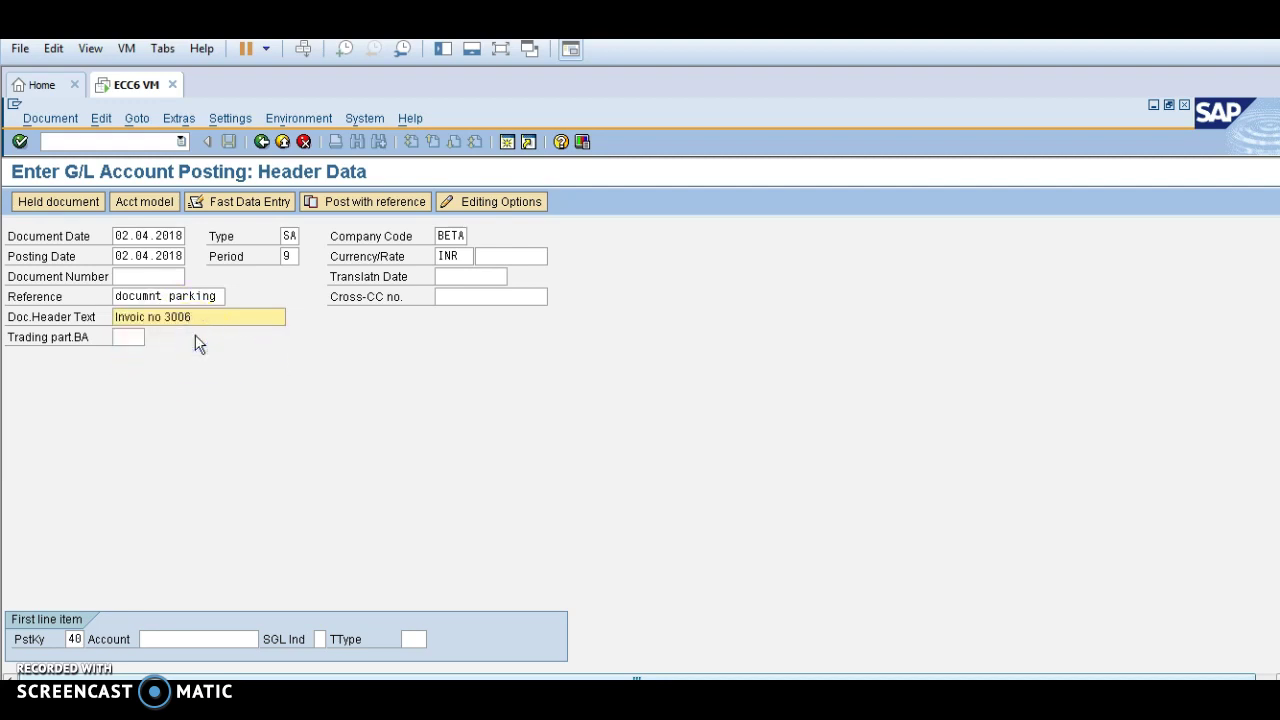
pyautogui.press('BackSpace')
# Correct the header text to 'Invoic no 3008' and choose account 400302 Salary cost for line one.
pyautogui.write('8')
pyautogui.click(199, 395)
pyautogui.click(163, 638)
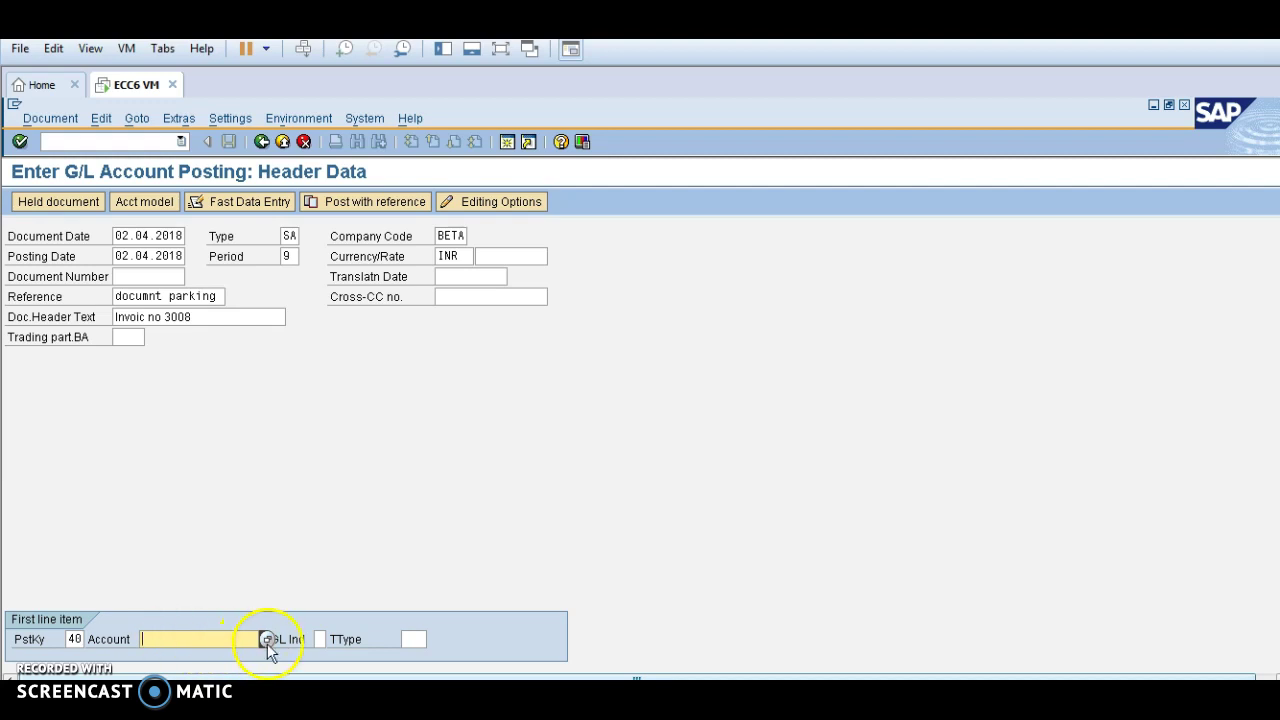
pyautogui.click(268, 639)
pyautogui.press('Return')
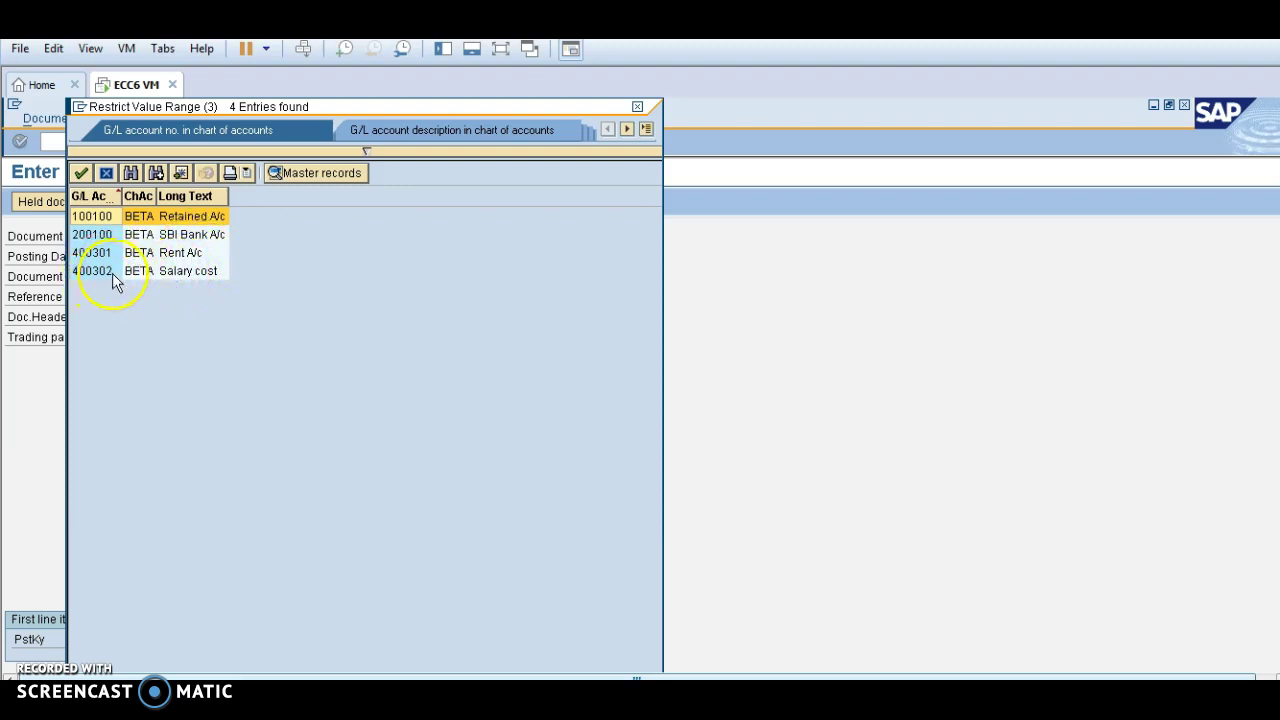
pyautogui.click(150, 279)
pyautogui.doubleClick(150, 279)
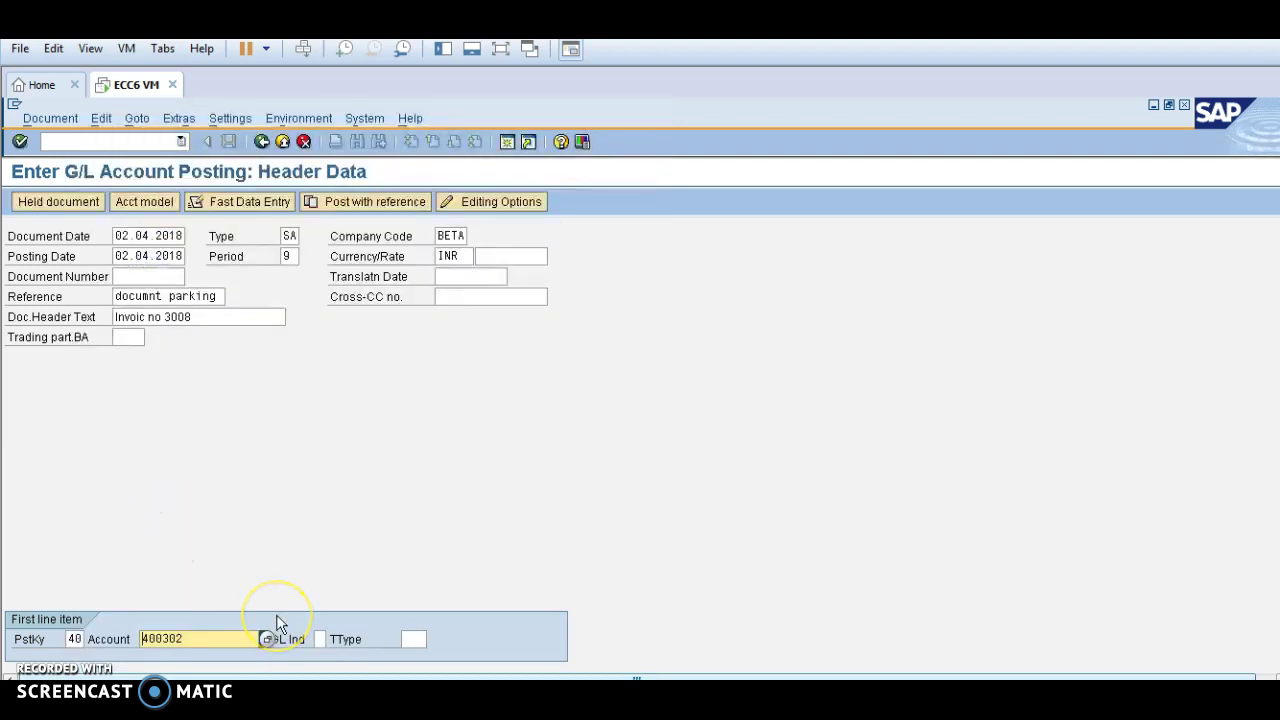
pyautogui.press('Return')
# Give the debit line amount 5000, value date 02.04.2018, text 'Salary A/c'; next posting key 50.
pyautogui.click(230, 422)
pyautogui.write('5000')
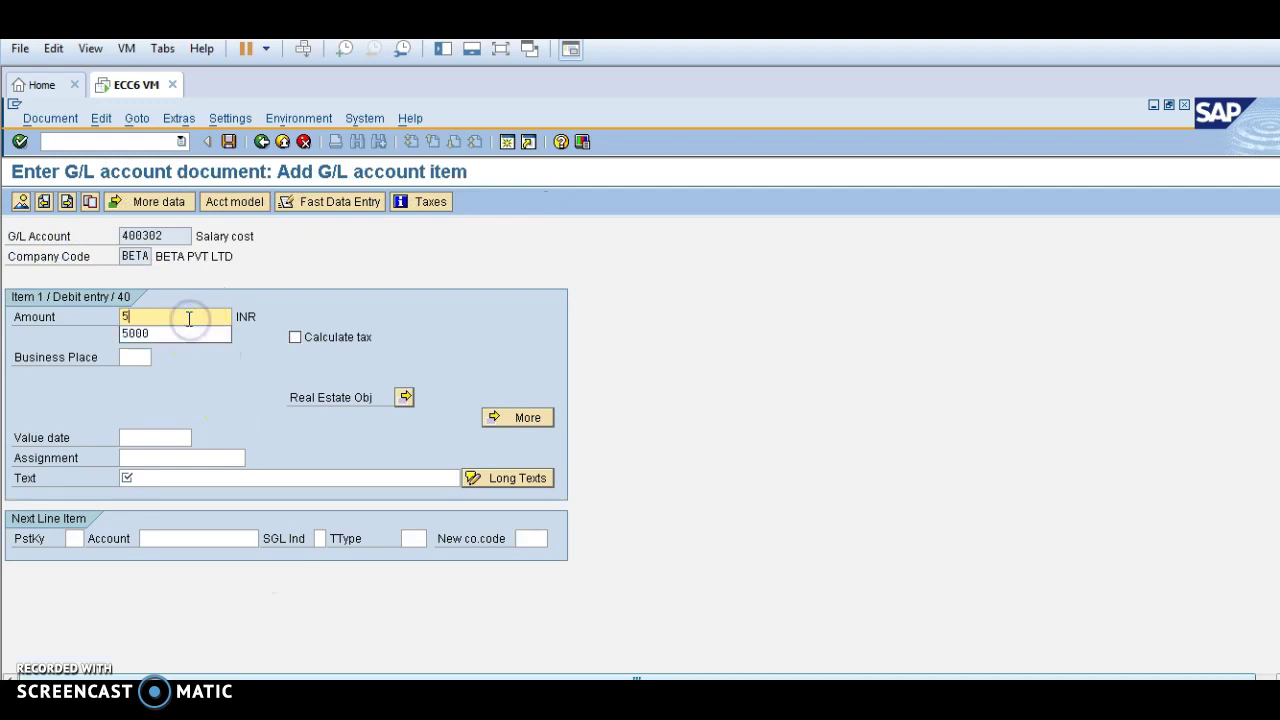
pyautogui.click(134, 437)
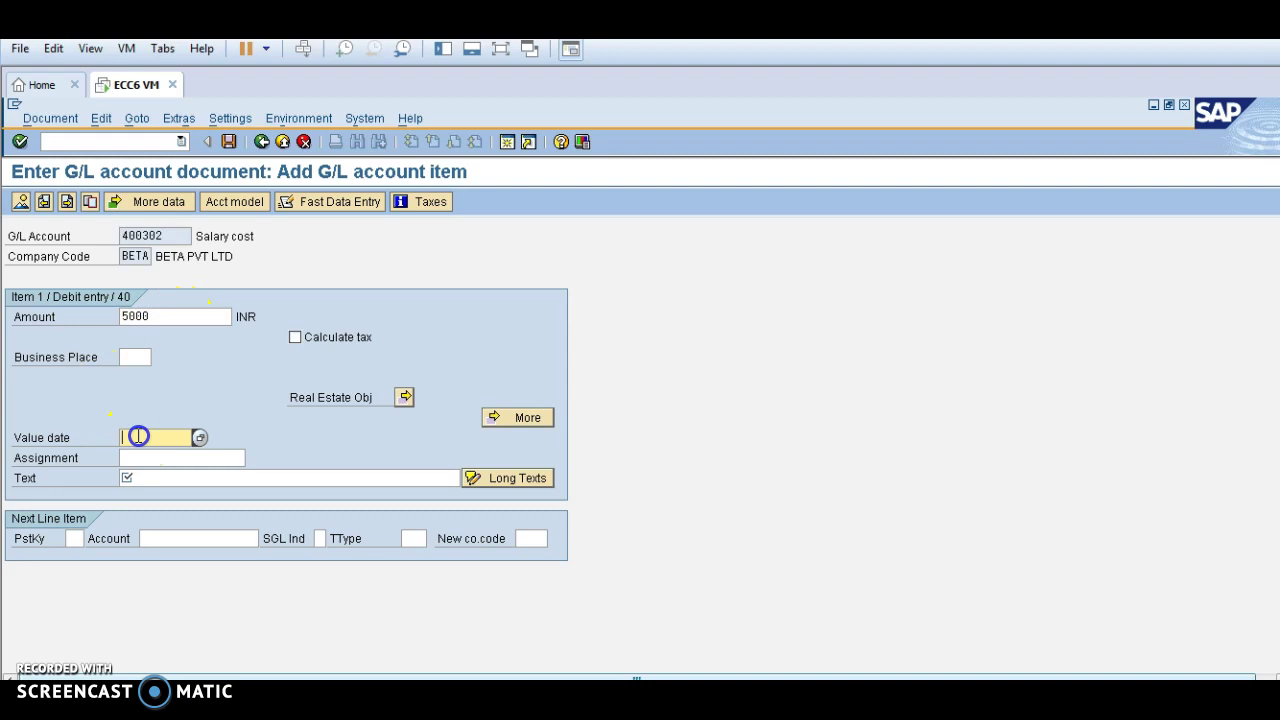
pyautogui.write('02')
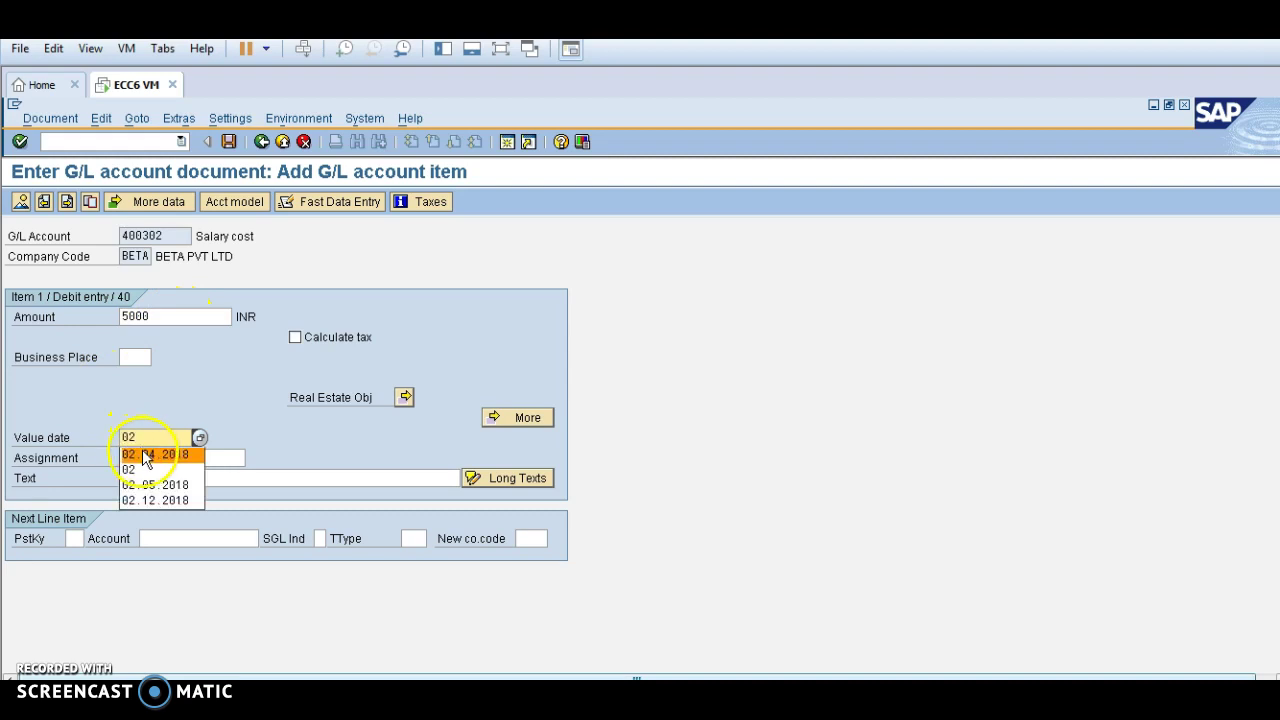
pyautogui.click(148, 455)
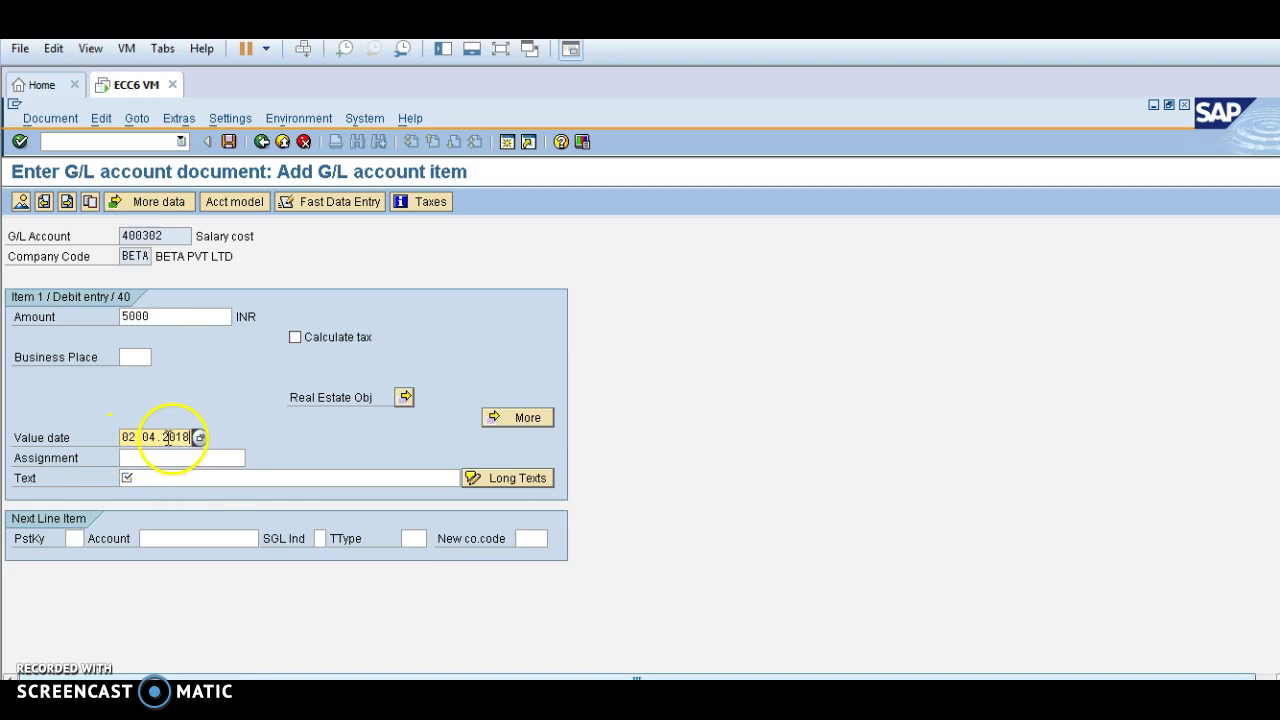
pyautogui.click(173, 478)
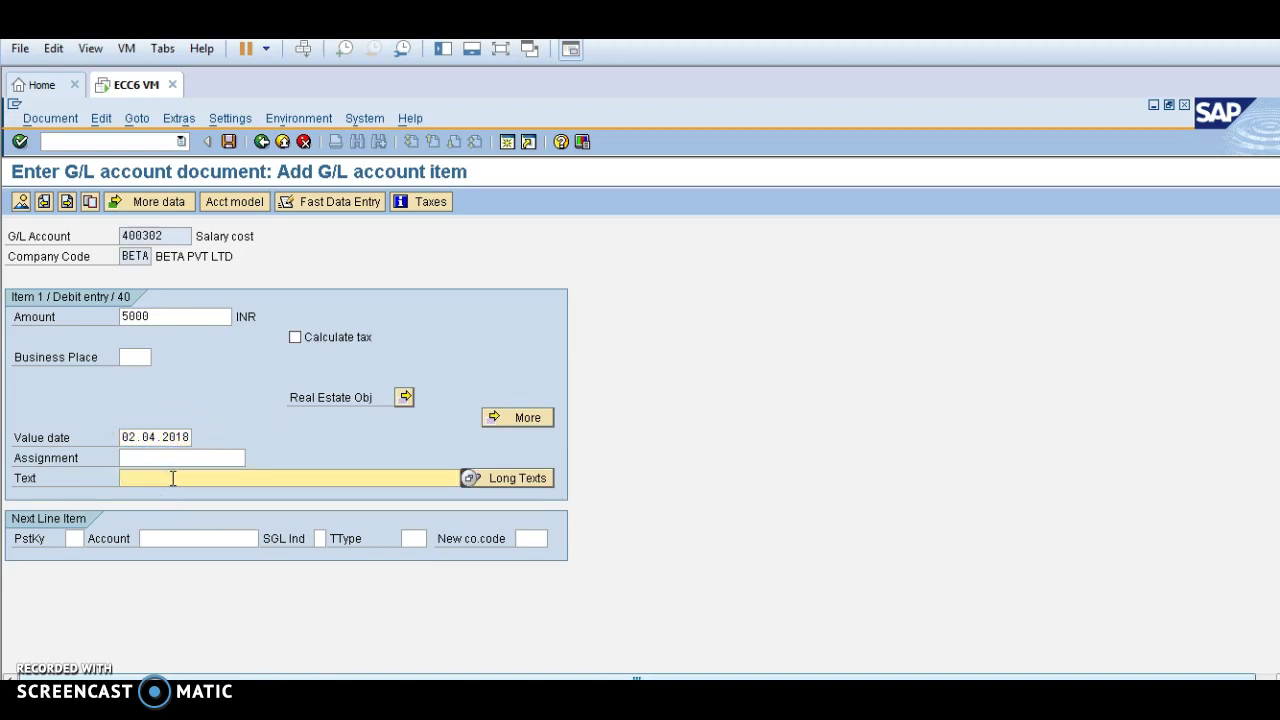
pyautogui.write('sAL')
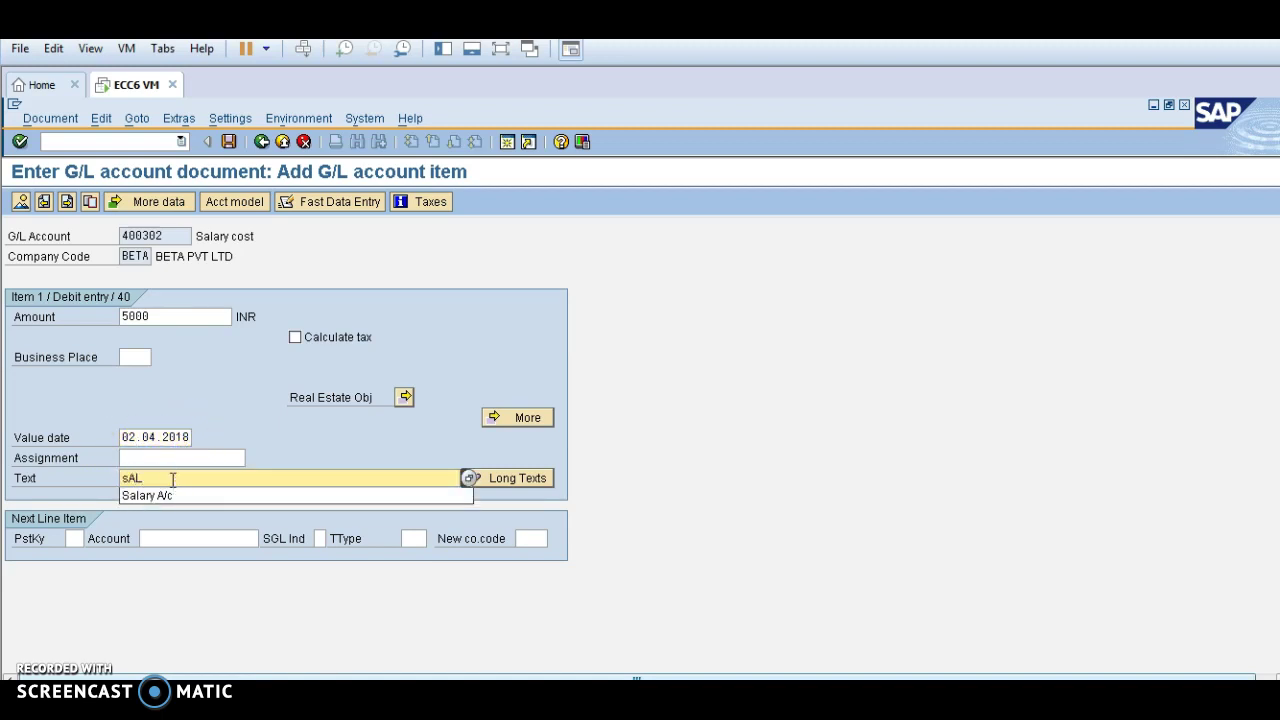
pyautogui.click(160, 495)
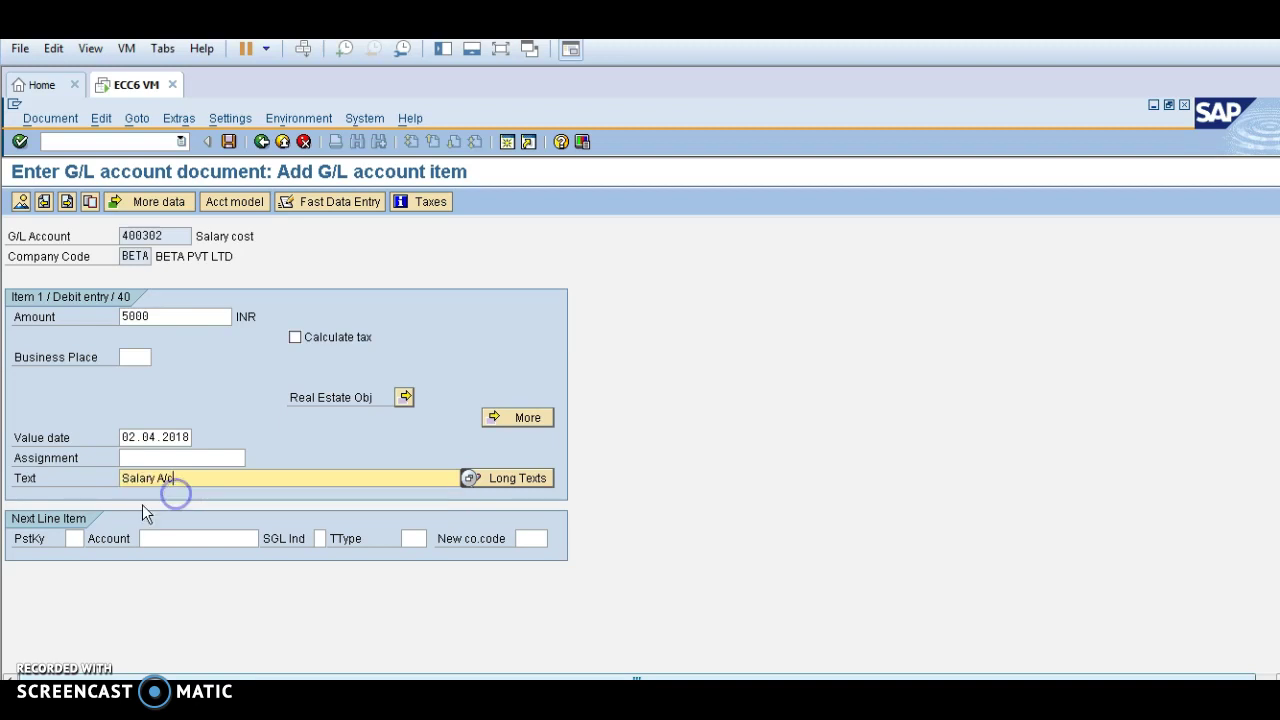
pyautogui.click(76, 537)
pyautogui.write('50')
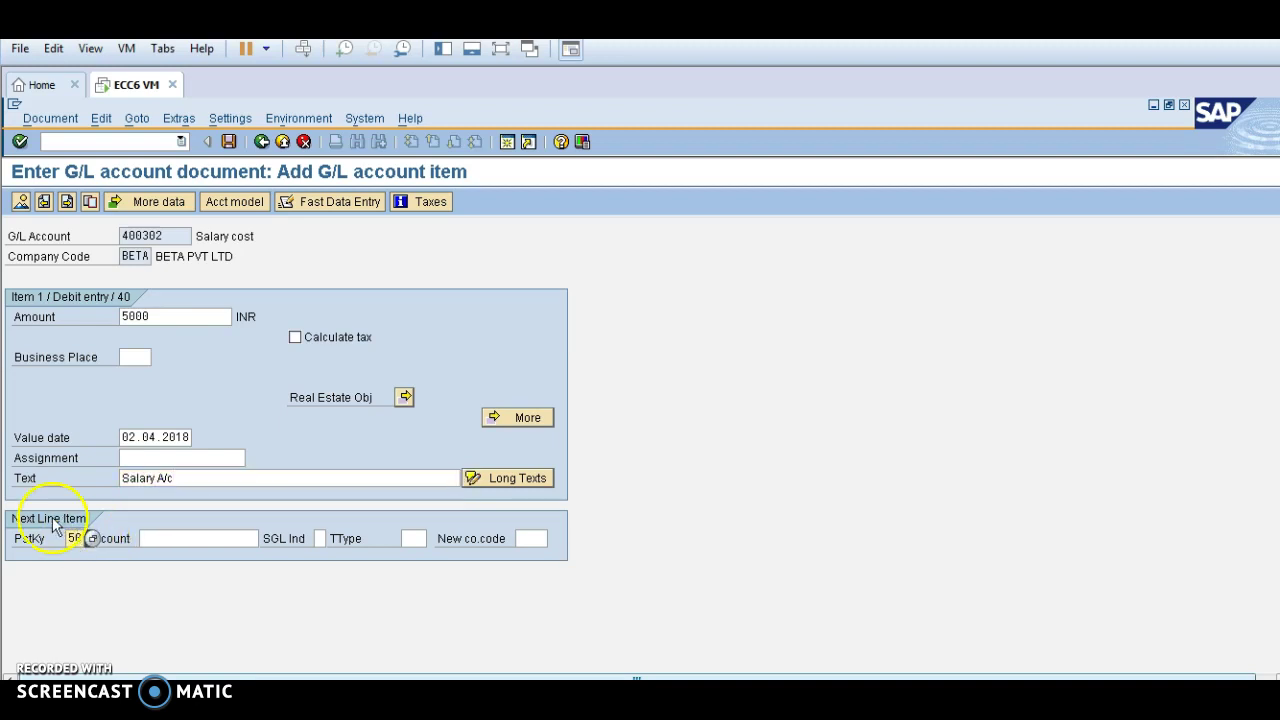
# Set the posting-key 50 line's account to 200100 SBI Bank A/c from the BETA account list.
pyautogui.click(172, 550)
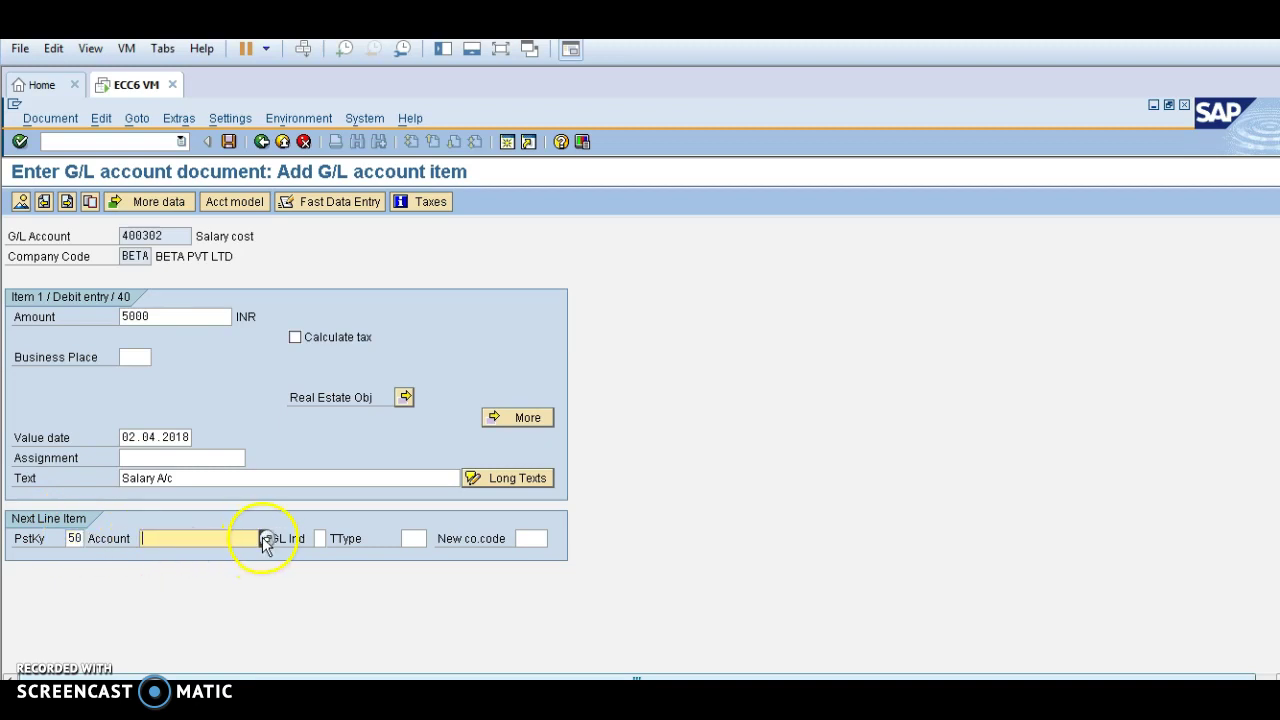
pyautogui.click(267, 539)
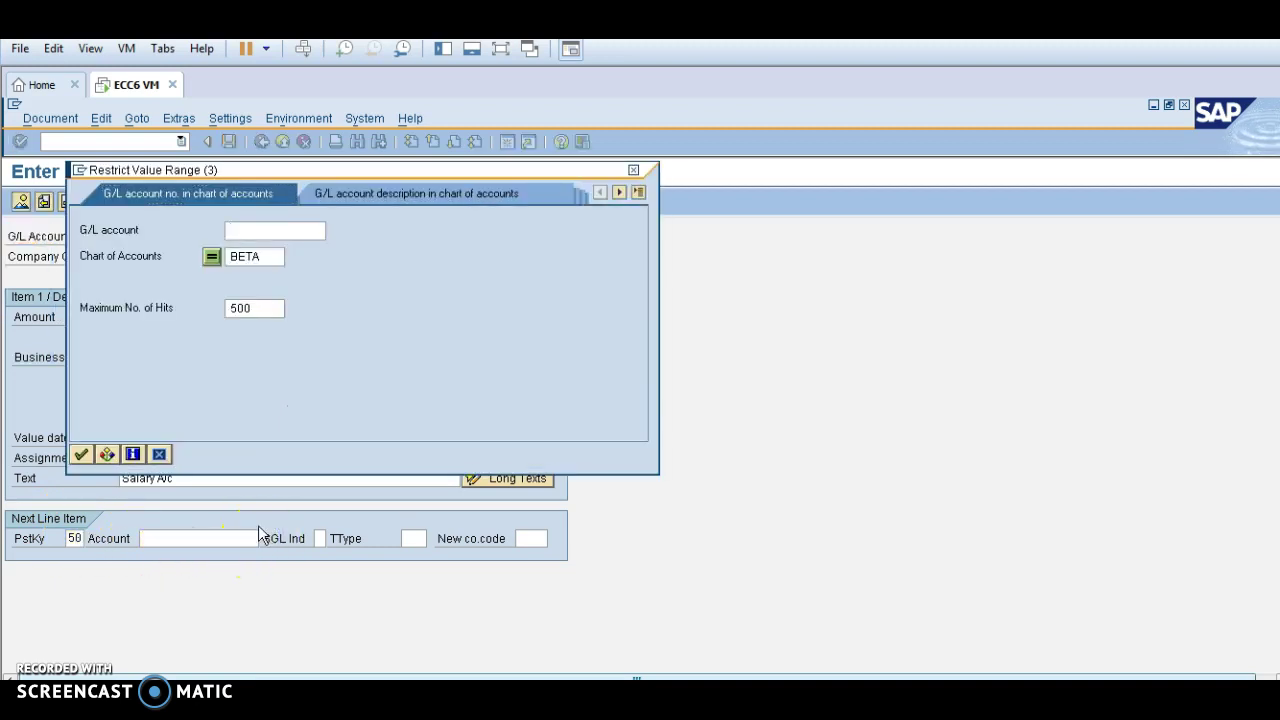
pyautogui.press('Return')
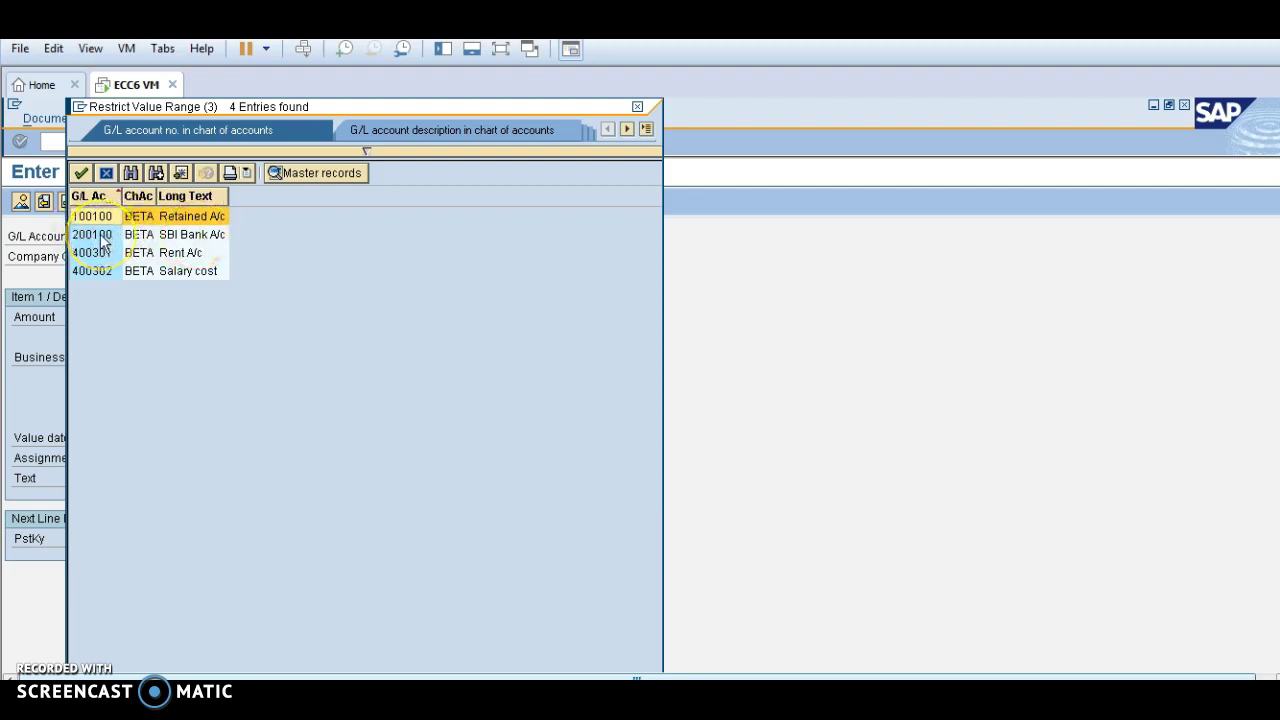
pyautogui.click(136, 244)
pyautogui.click(134, 236)
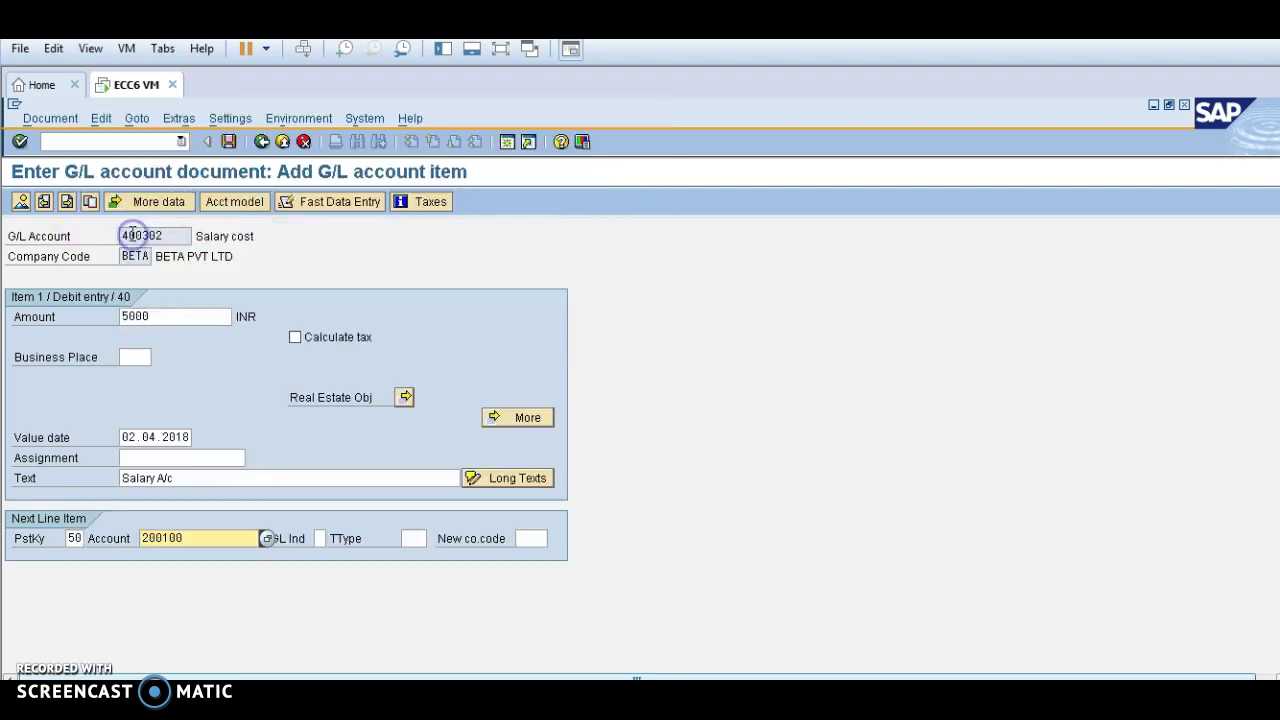
pyautogui.doubleClick(160, 538)
pyautogui.write('300100')
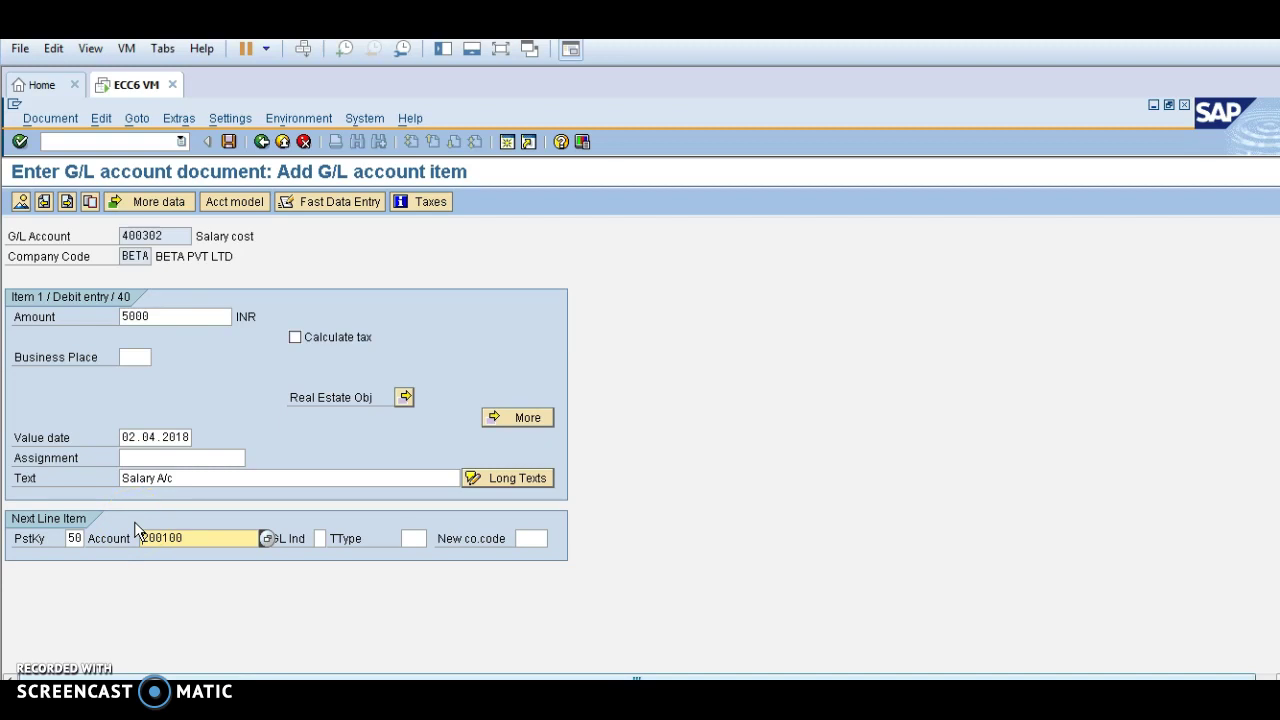
pyautogui.press('Return')
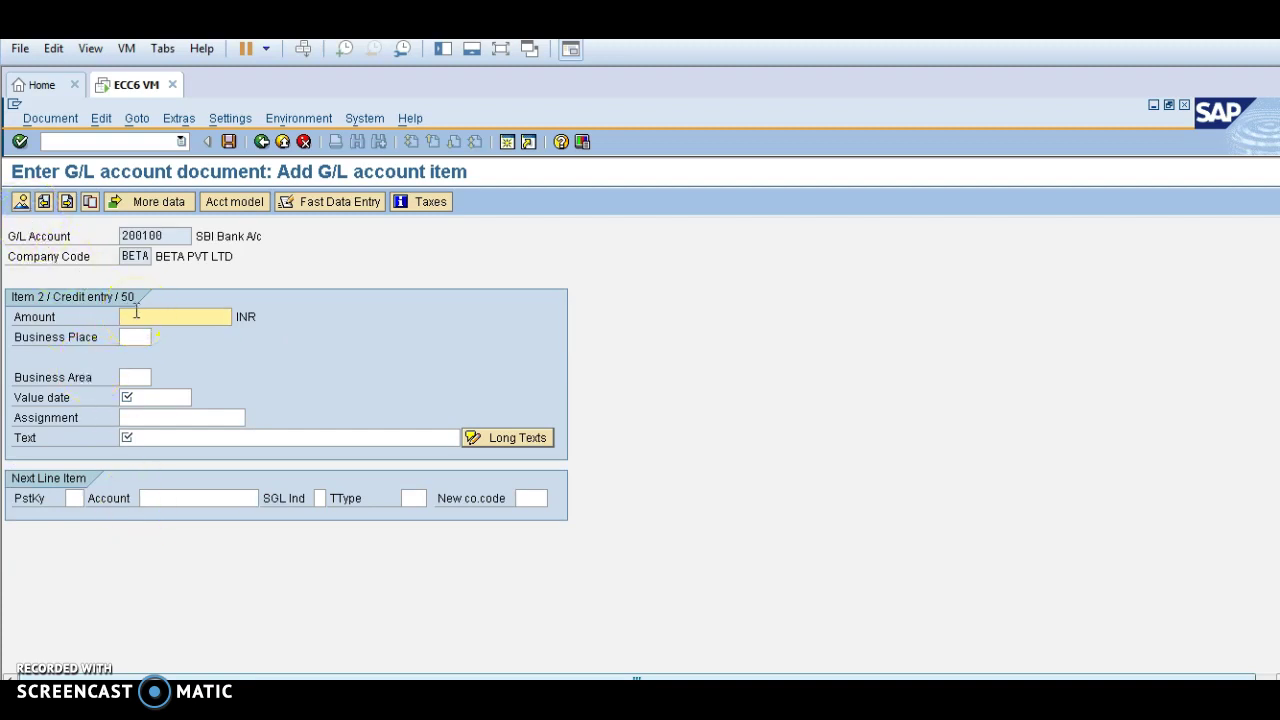
# Give the credit line 5000, value date 02.04.2018 and text 'Salary A/c', then view the document overview.
pyautogui.write('5000')
pyautogui.click(150, 393)
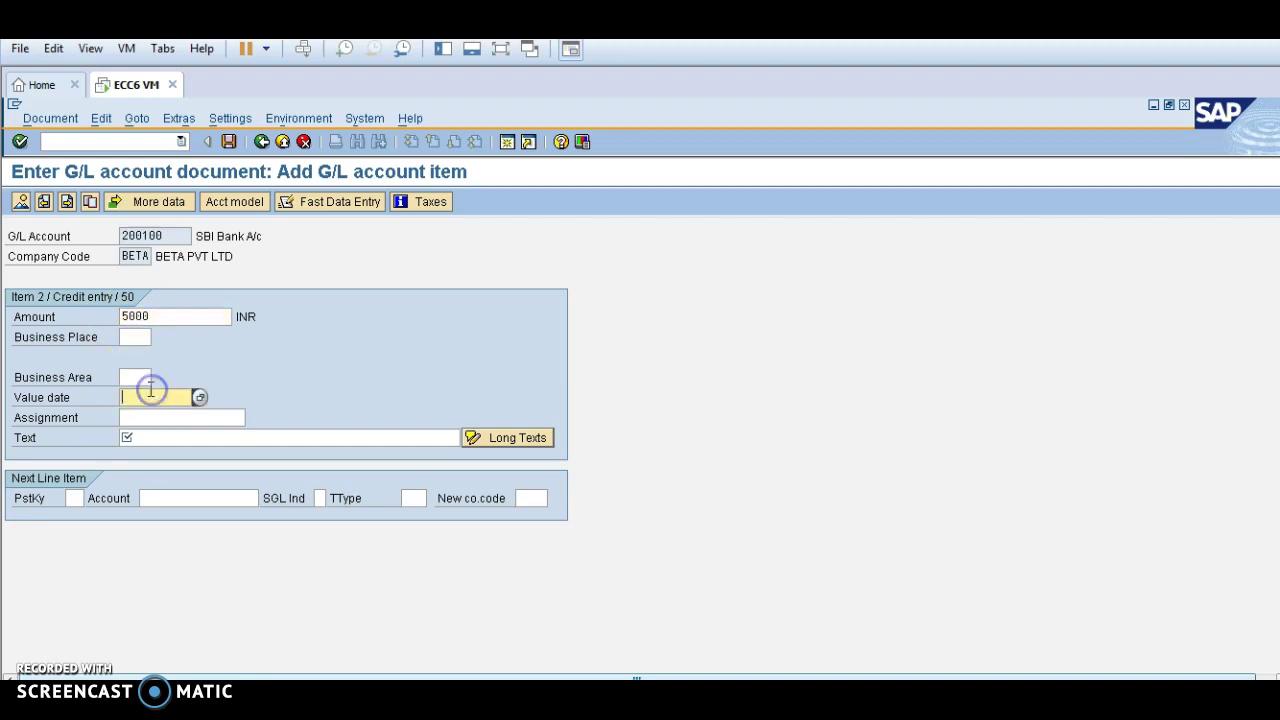
pyautogui.write('02')
pyautogui.click(152, 413)
pyautogui.click(156, 431)
pyautogui.write('SA')
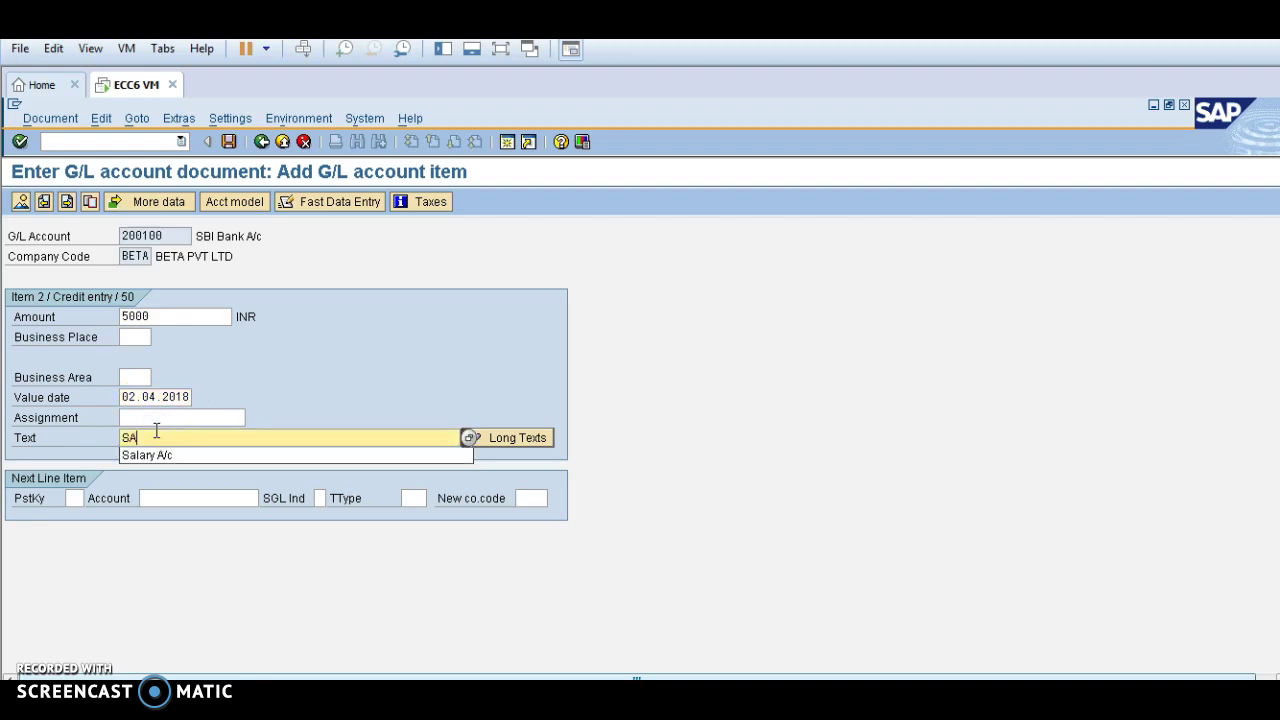
pyautogui.click(161, 455)
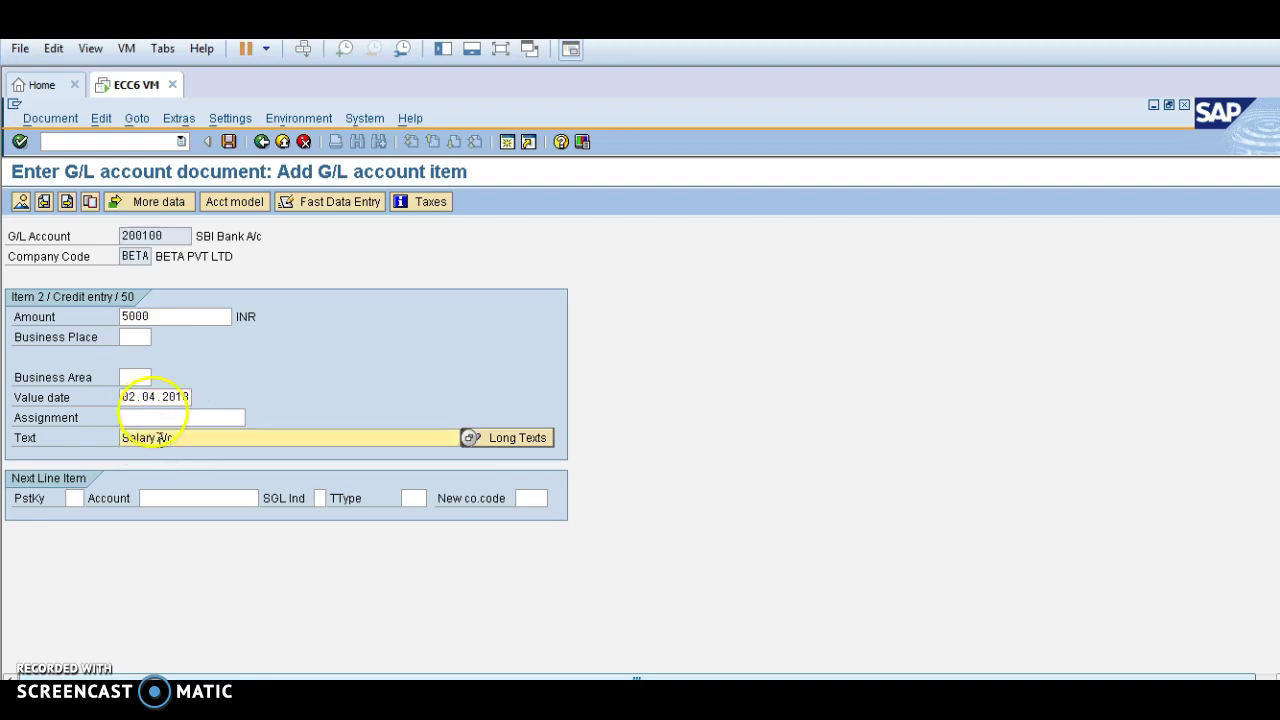
pyautogui.click(22, 202)
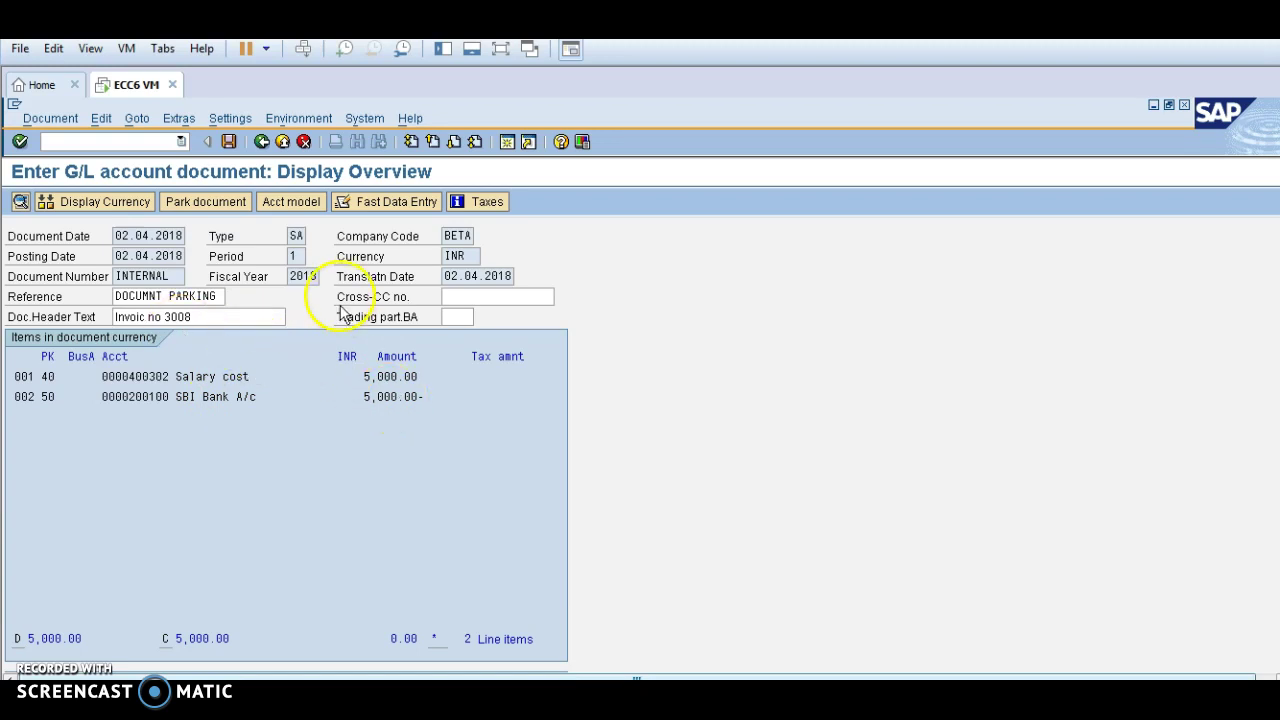
# Park the salary document, saved as Document 6 in company code BETA.
pyautogui.click(205, 203)
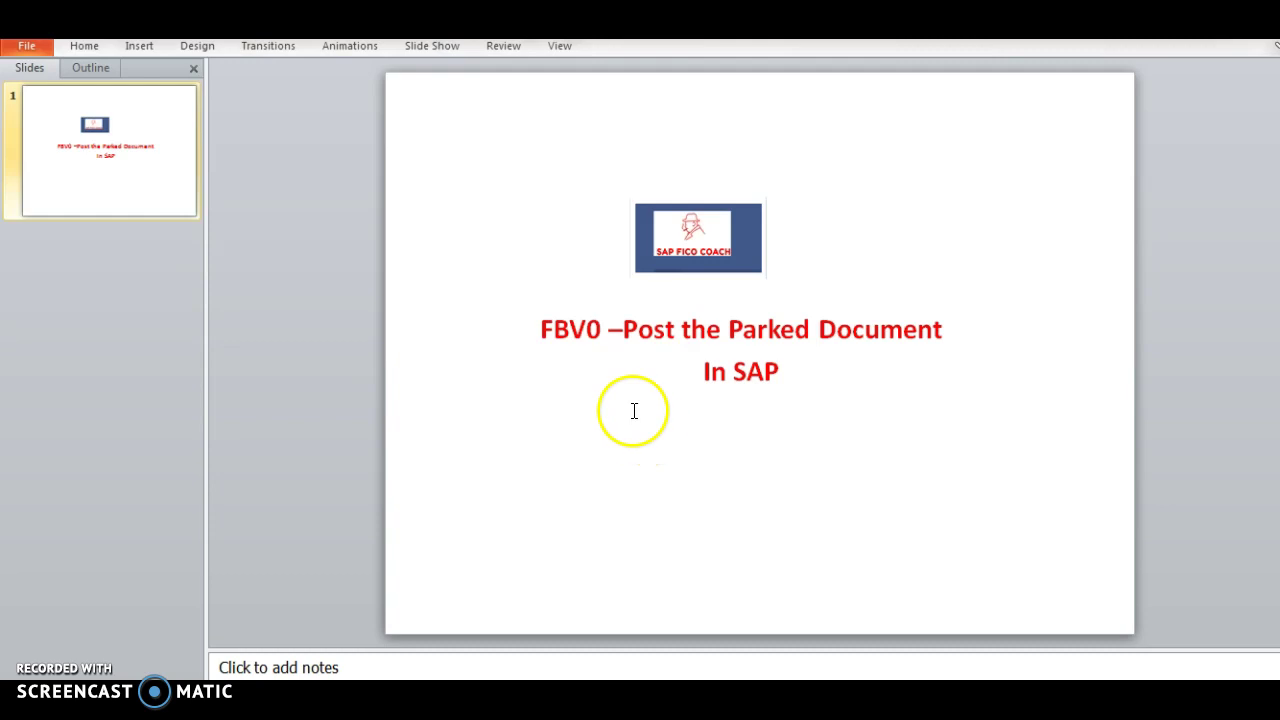
# Highlight the slide title about posting the parked document, then return to the SAP session.
pyautogui.moveTo(540, 330); pyautogui.dragTo(789, 364)
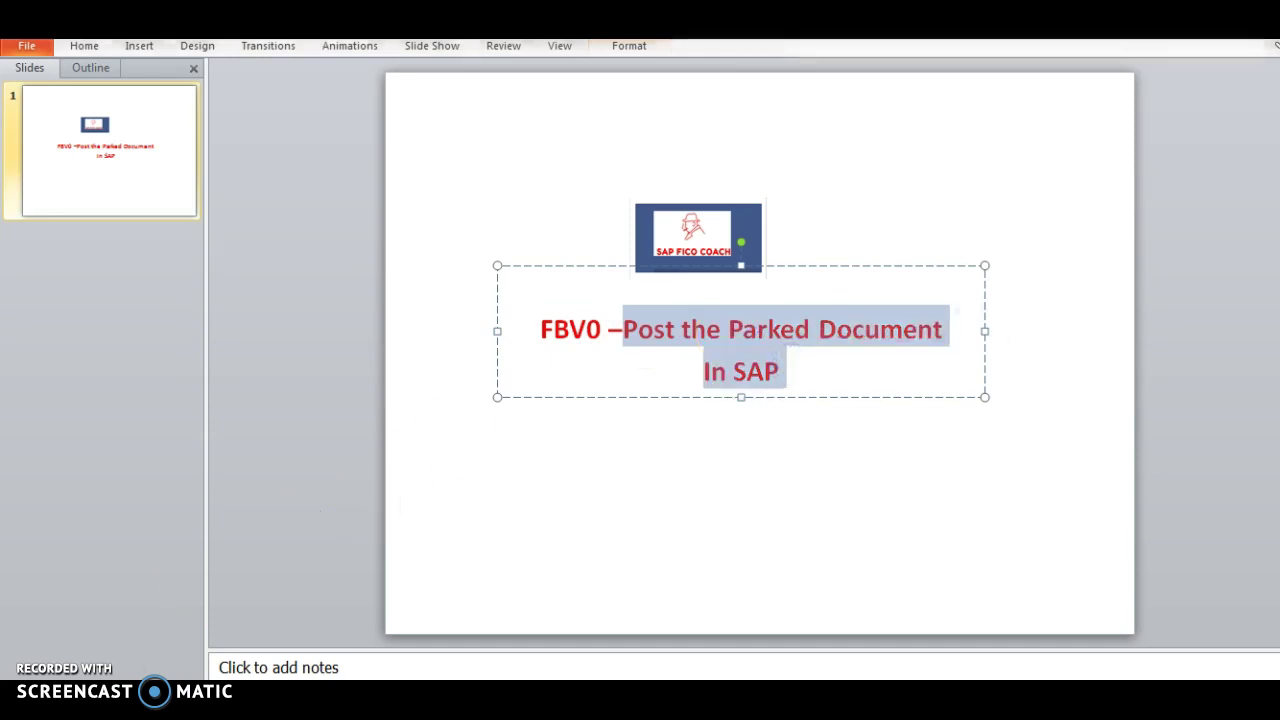
pyautogui.click(594, 646)
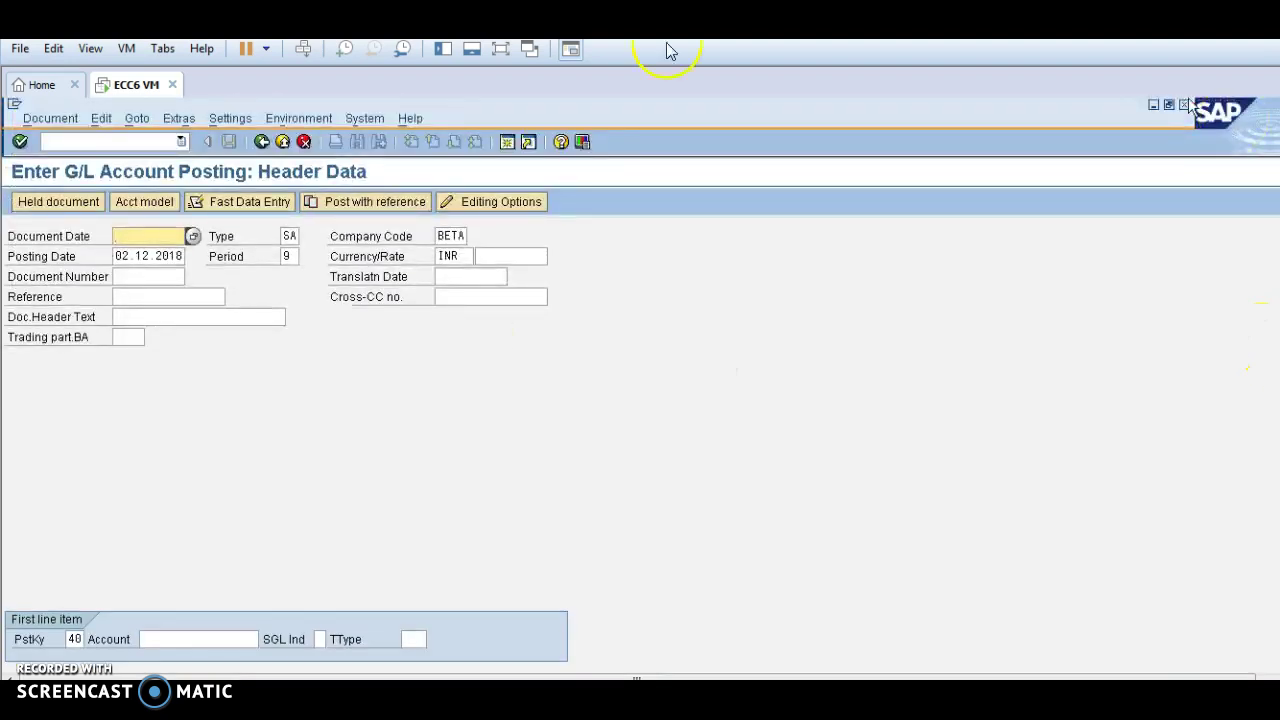
# Leave the G/L posting entry screen and return to SAP Easy Access using a /N command.
pyautogui.click(262, 142)
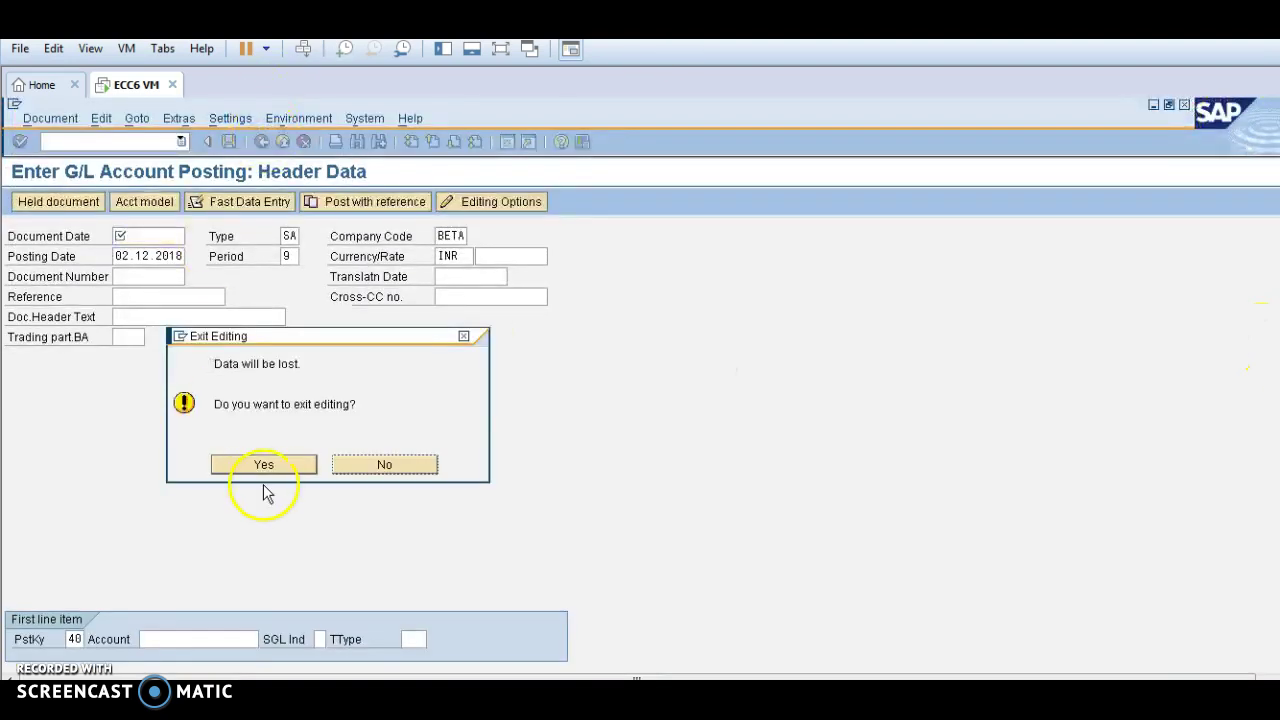
pyautogui.click(370, 466)
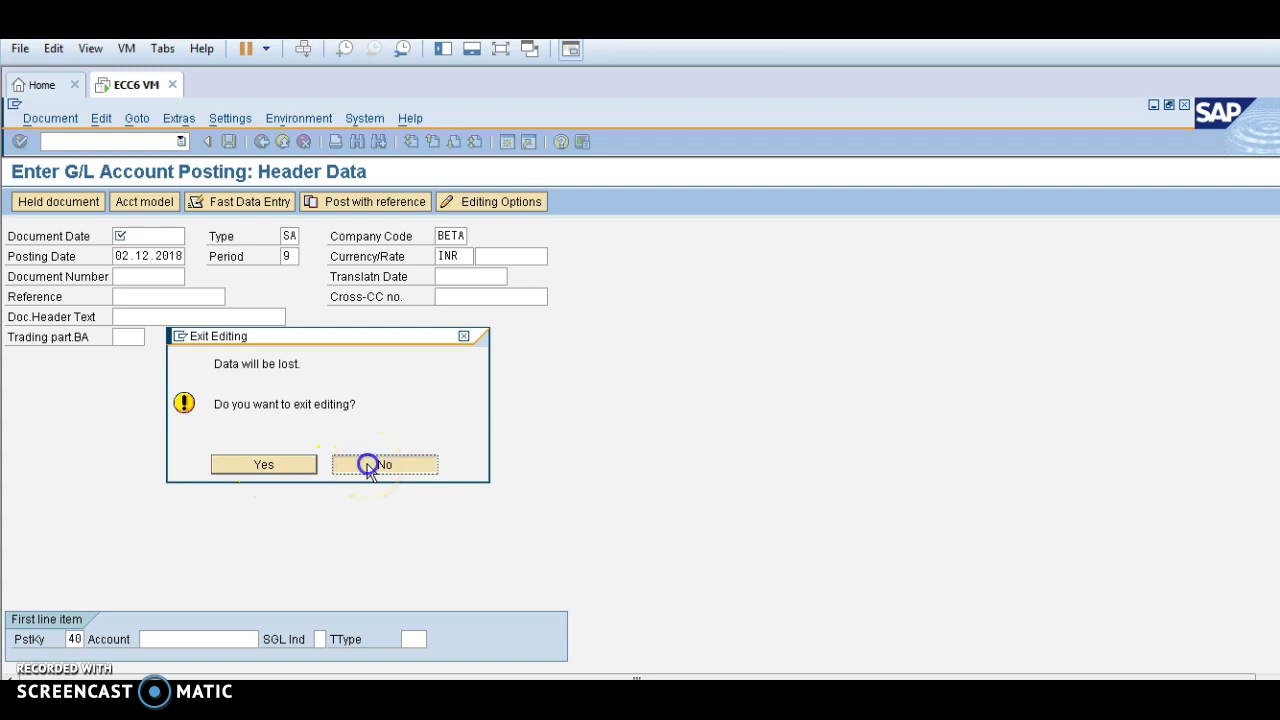
pyautogui.click(108, 142)
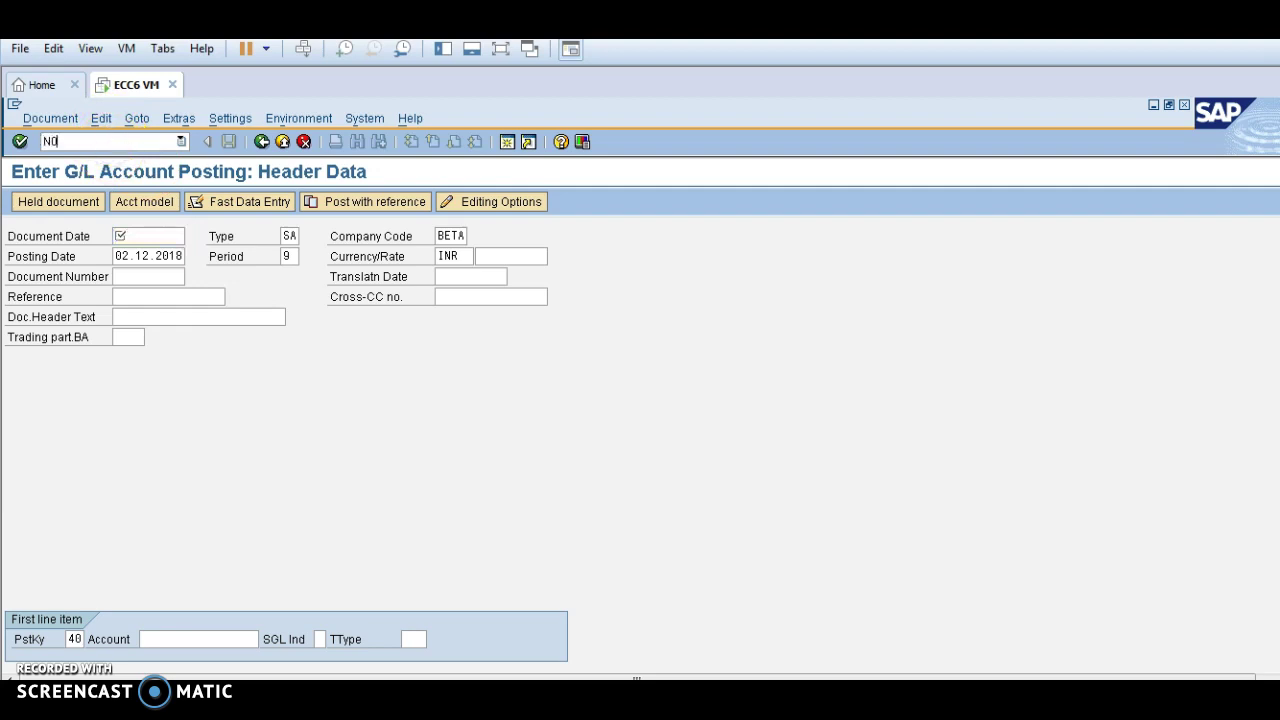
pyautogui.write('NO')
pyautogui.press('Return')
pyautogui.write('10')
pyautogui.press('BackSpace')
pyautogui.press('BackSpace')
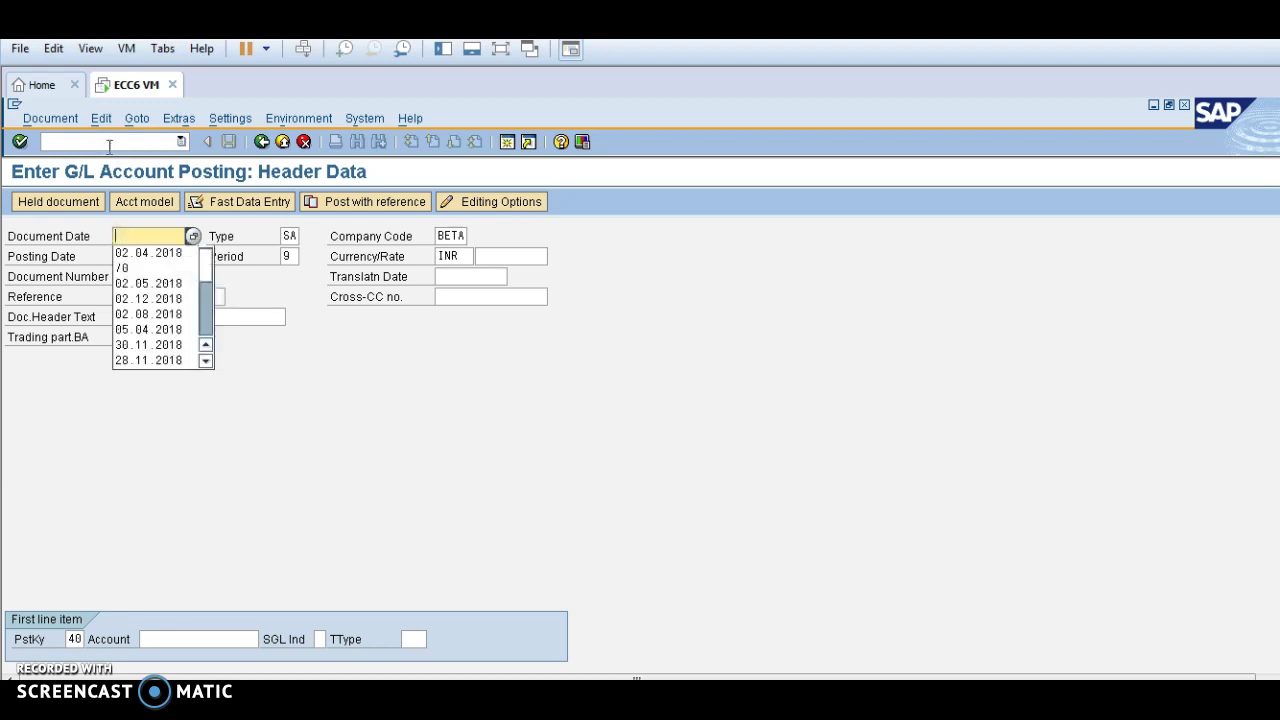
pyautogui.write('10')
pyautogui.click(109, 144)
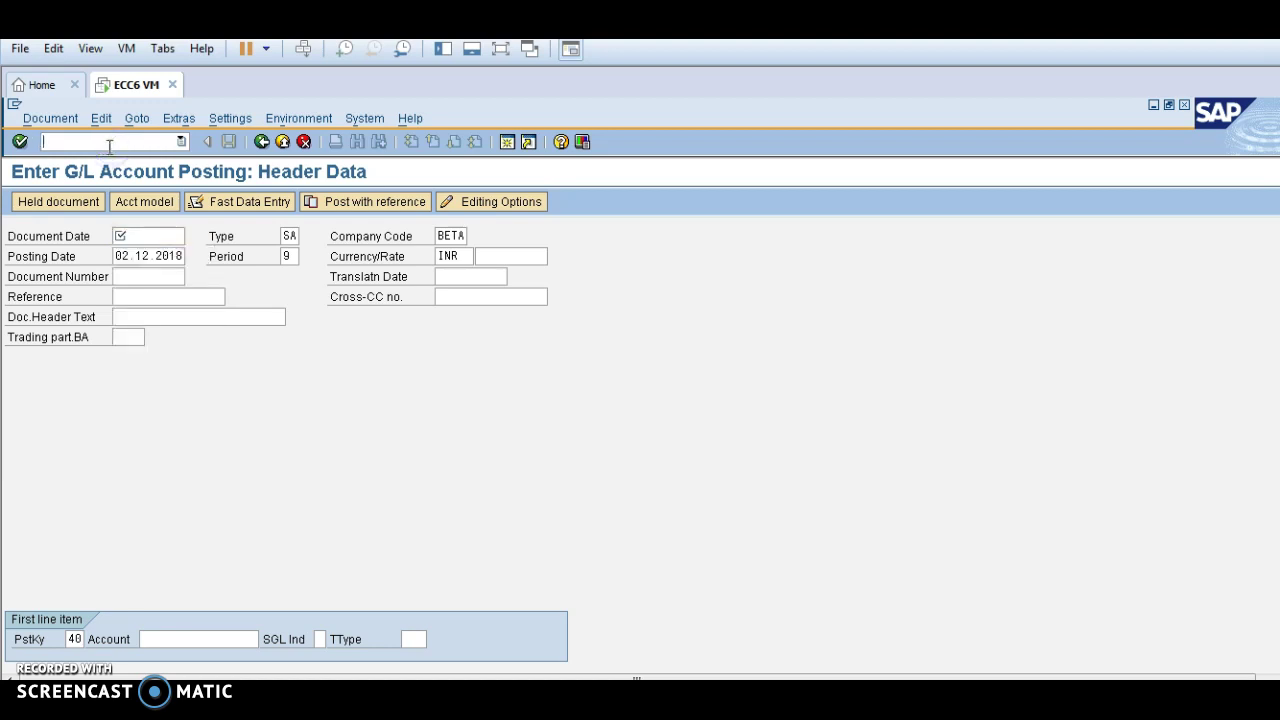
pyautogui.press('Return')
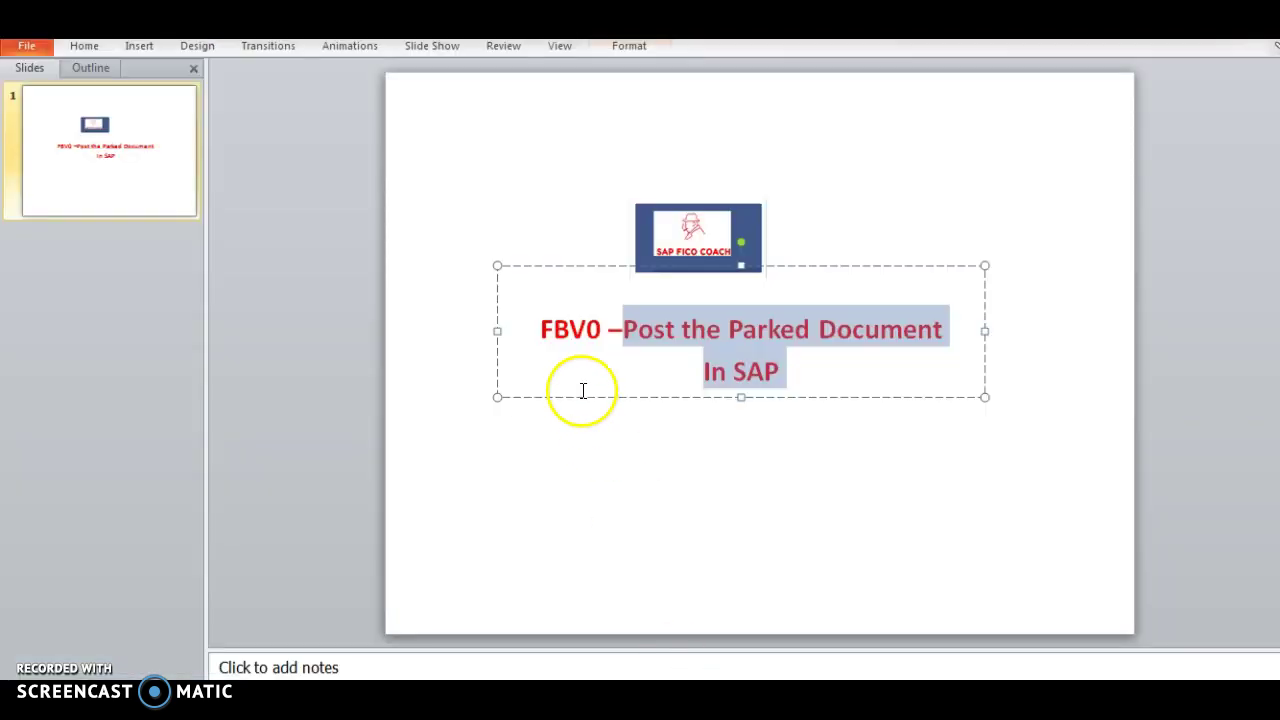
# Select the FBV0 transaction code in the PowerPoint slide title.
pyautogui.doubleClick(570, 331)
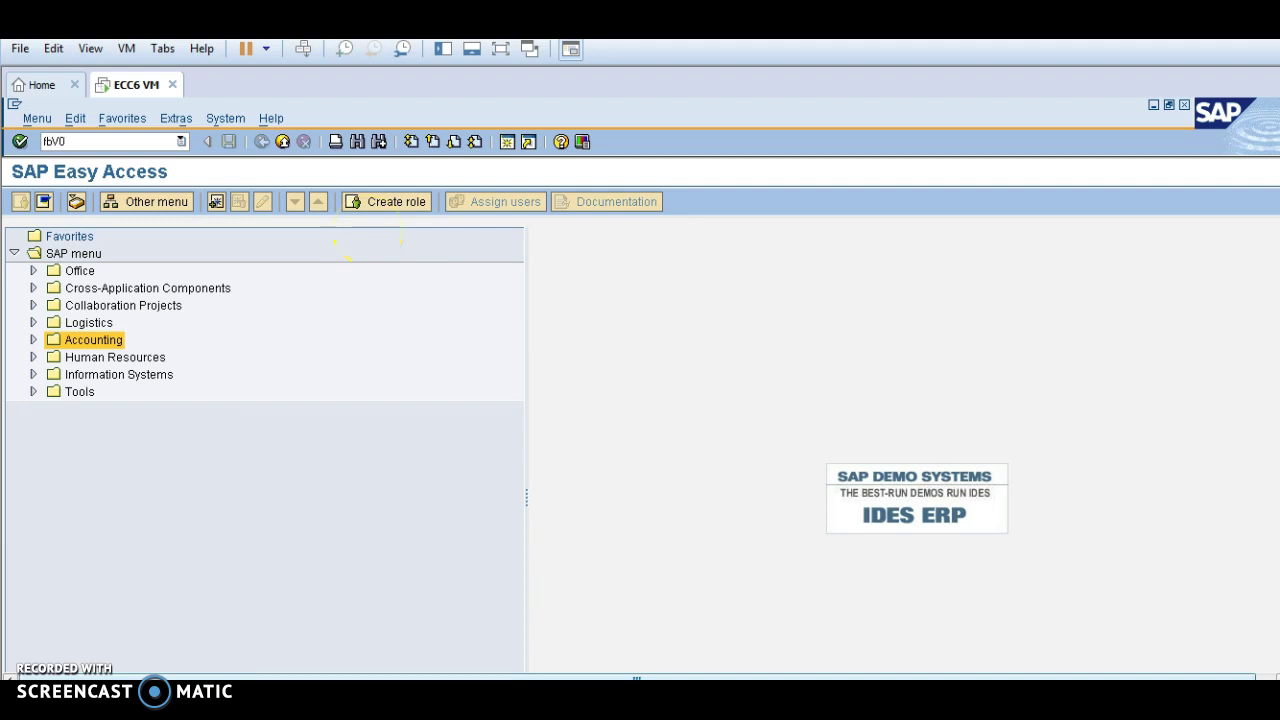
# In FBV0's document list, search for parked document 6 (BETA, 2018) and pick its entry.
pyautogui.press('Return')
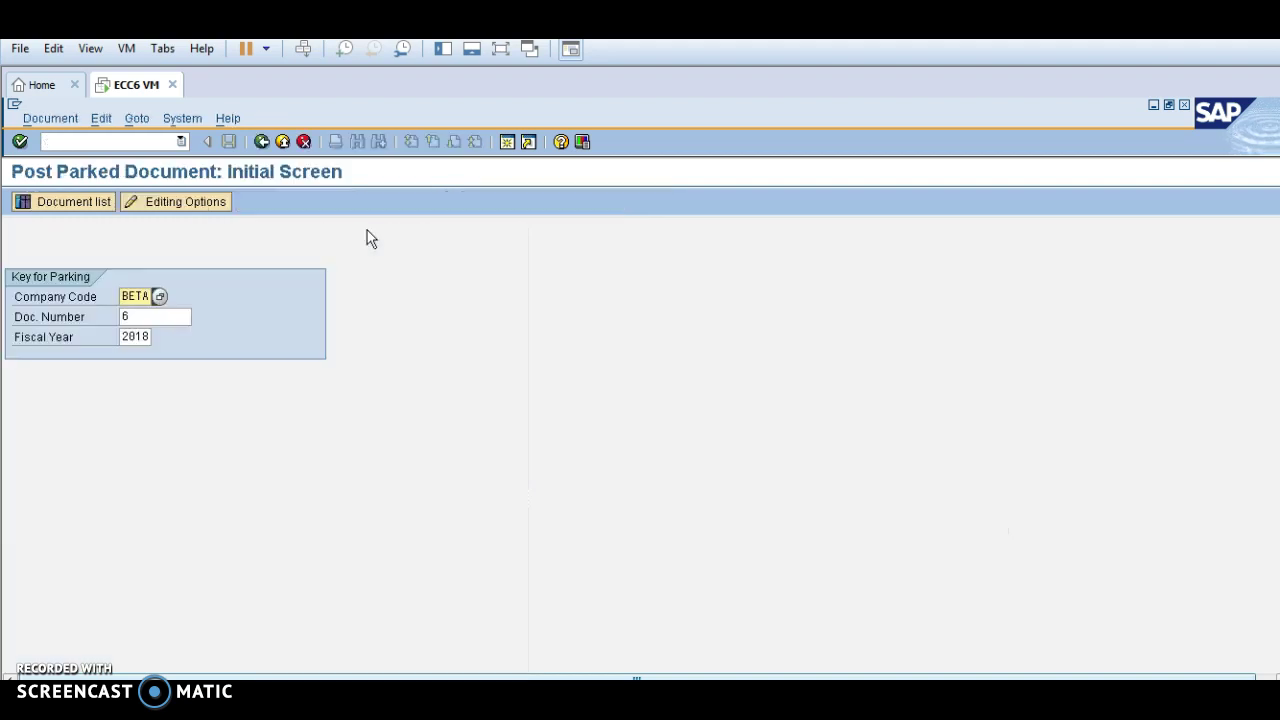
pyautogui.click(178, 314)
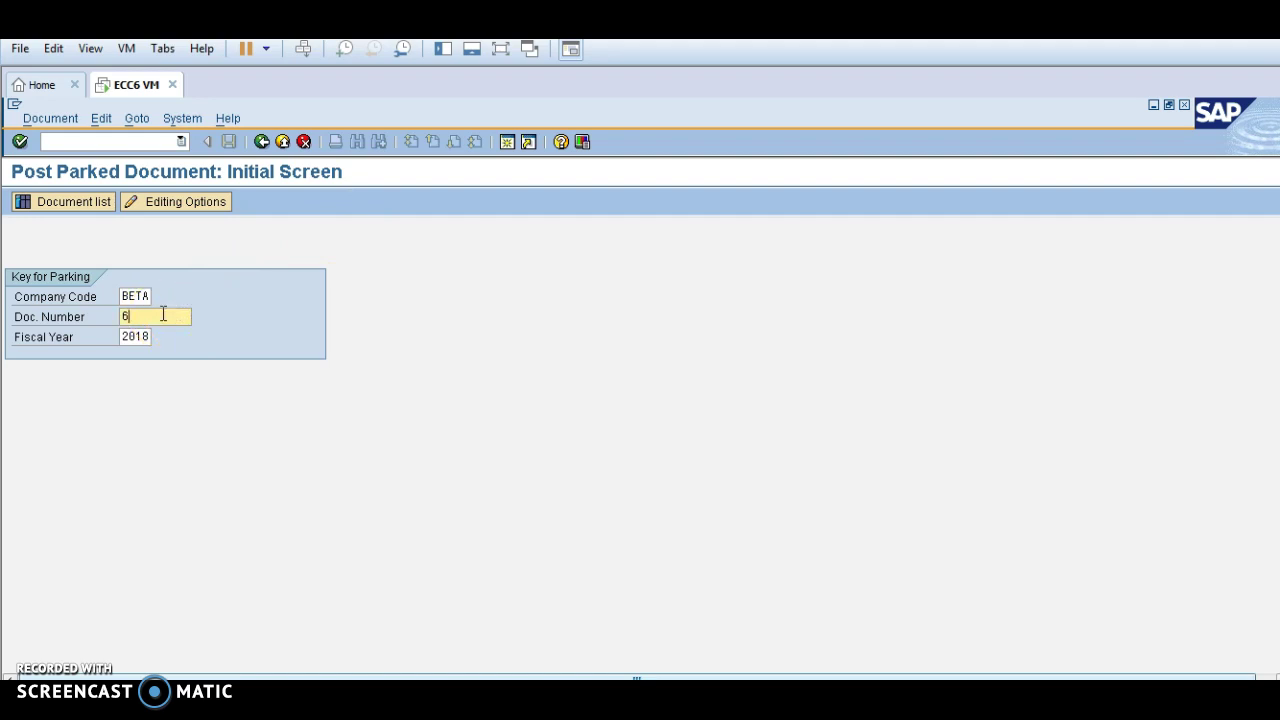
pyautogui.click(80, 201)
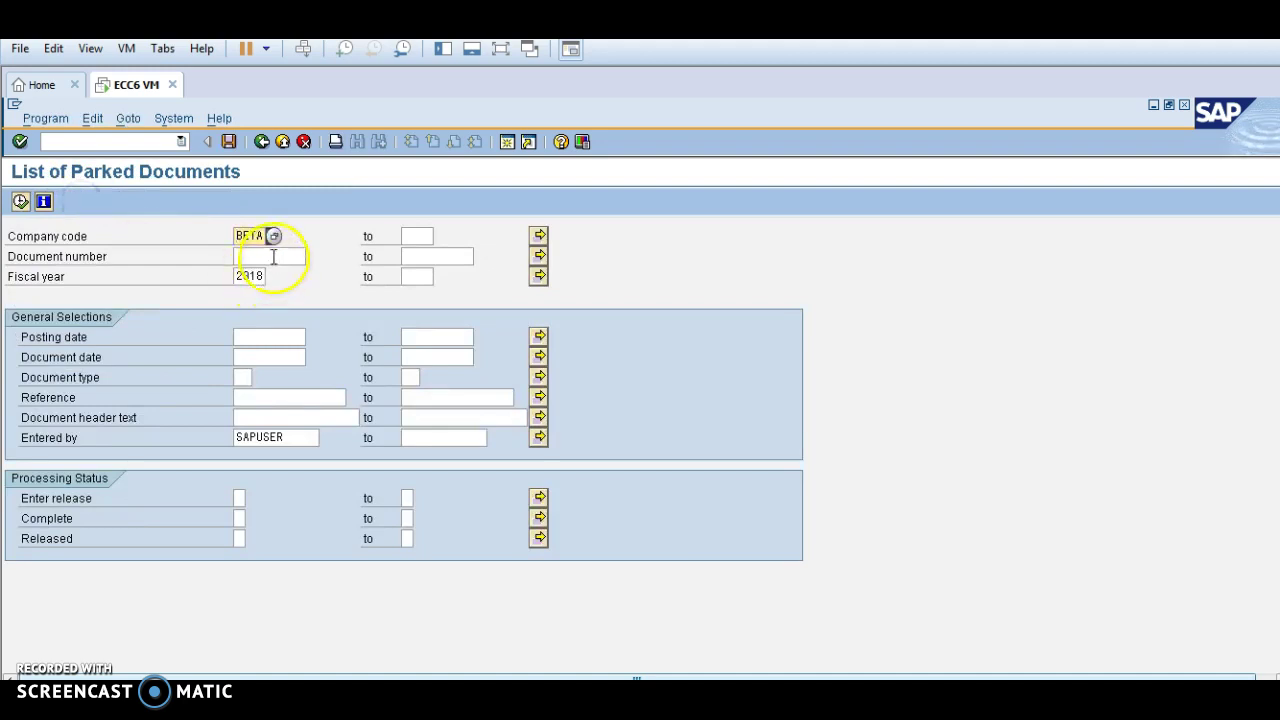
pyautogui.click(273, 256)
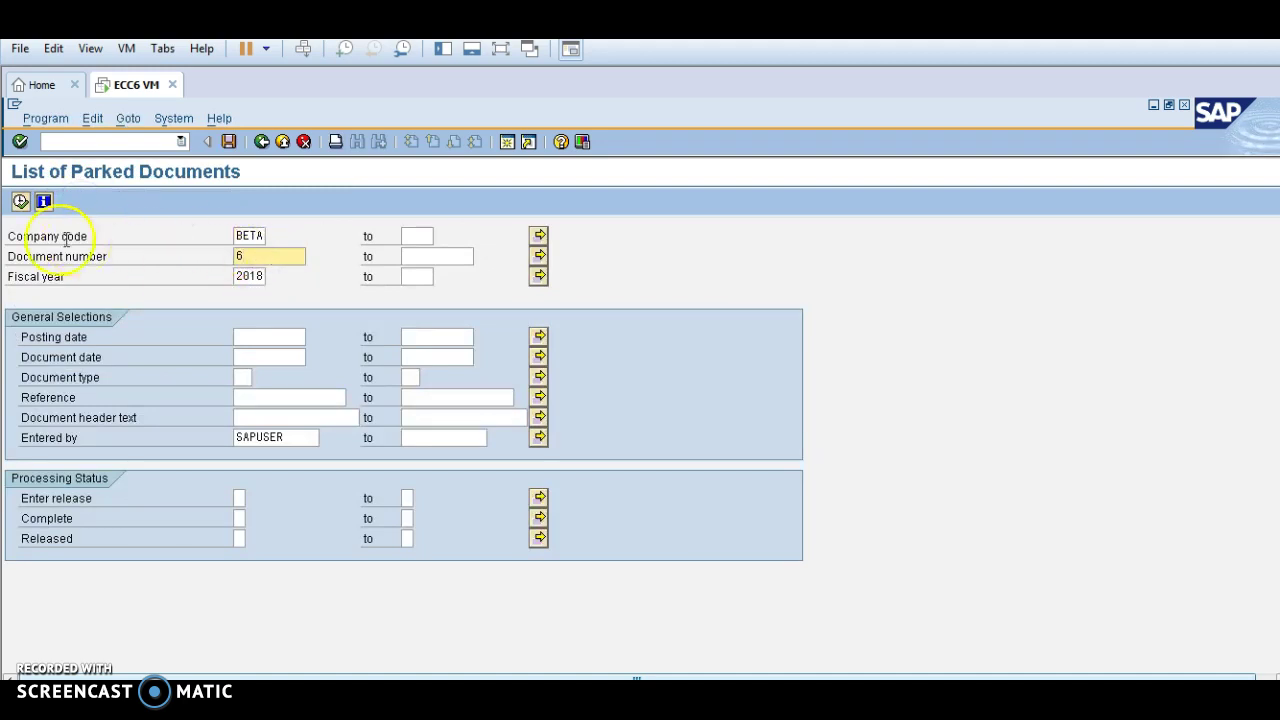
pyautogui.click(19, 202)
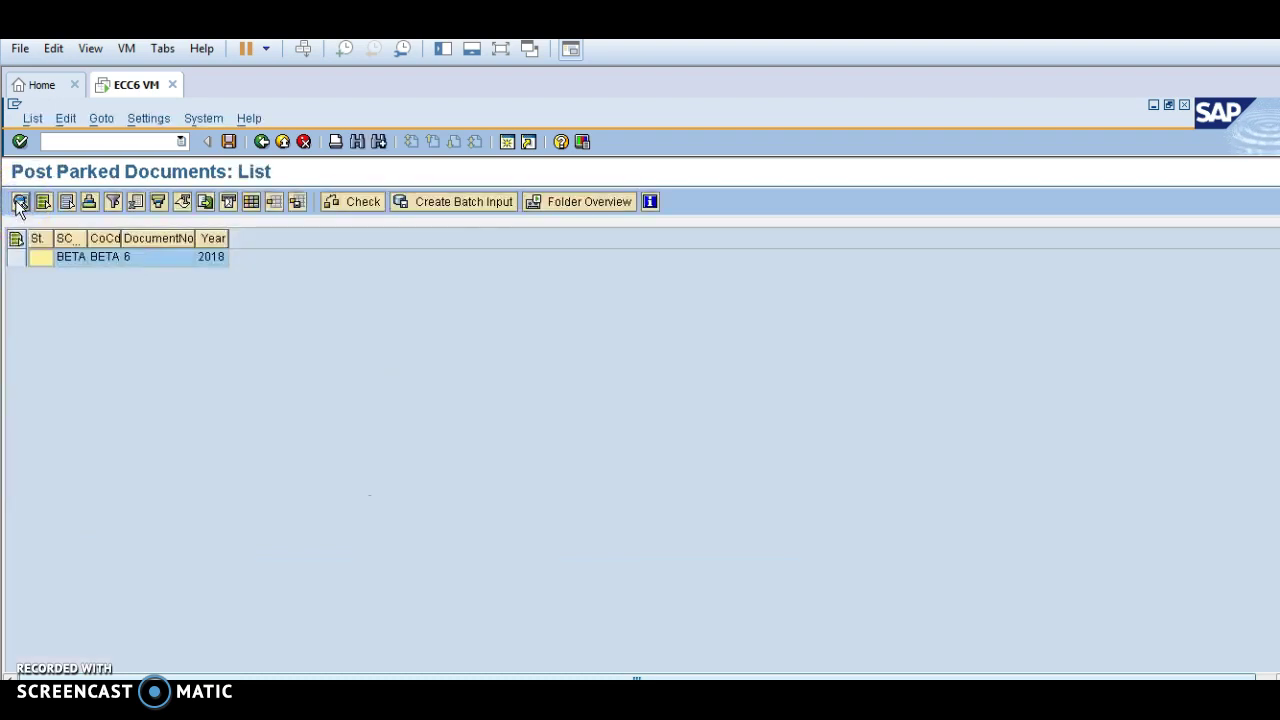
pyautogui.click(96, 258)
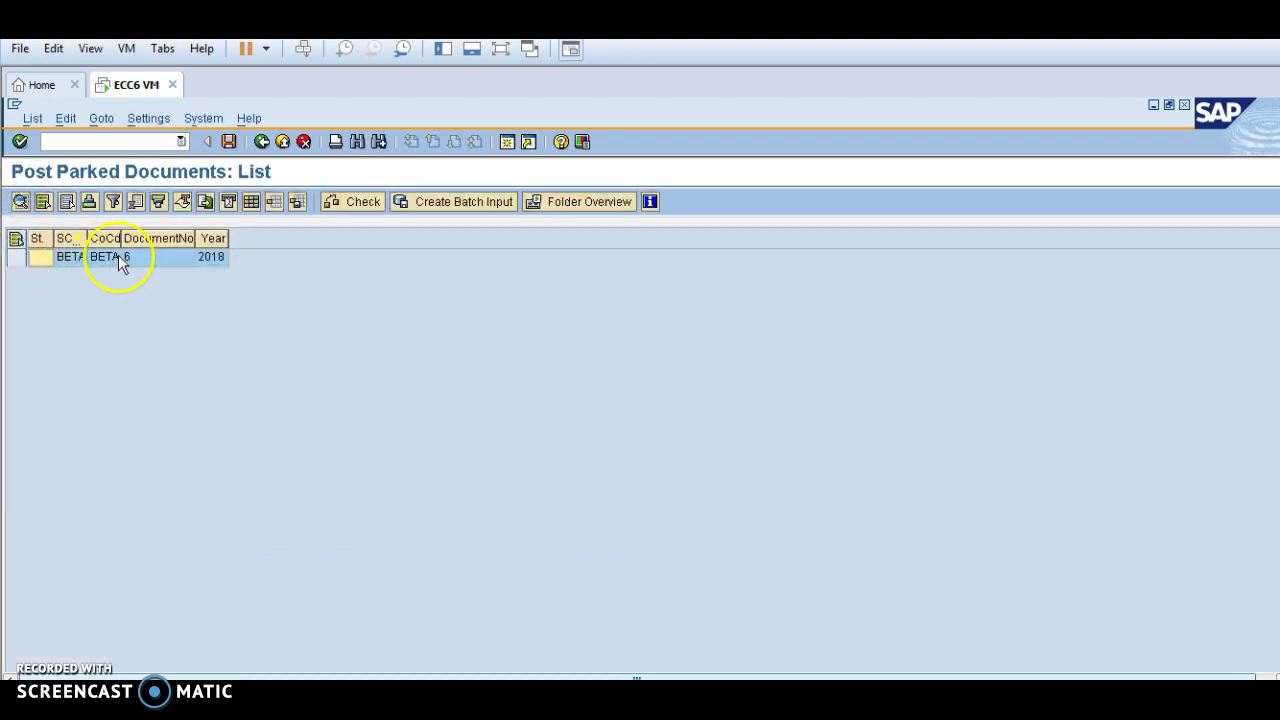
# Select the BETA document 6 row and post it.
pyautogui.click(15, 258)
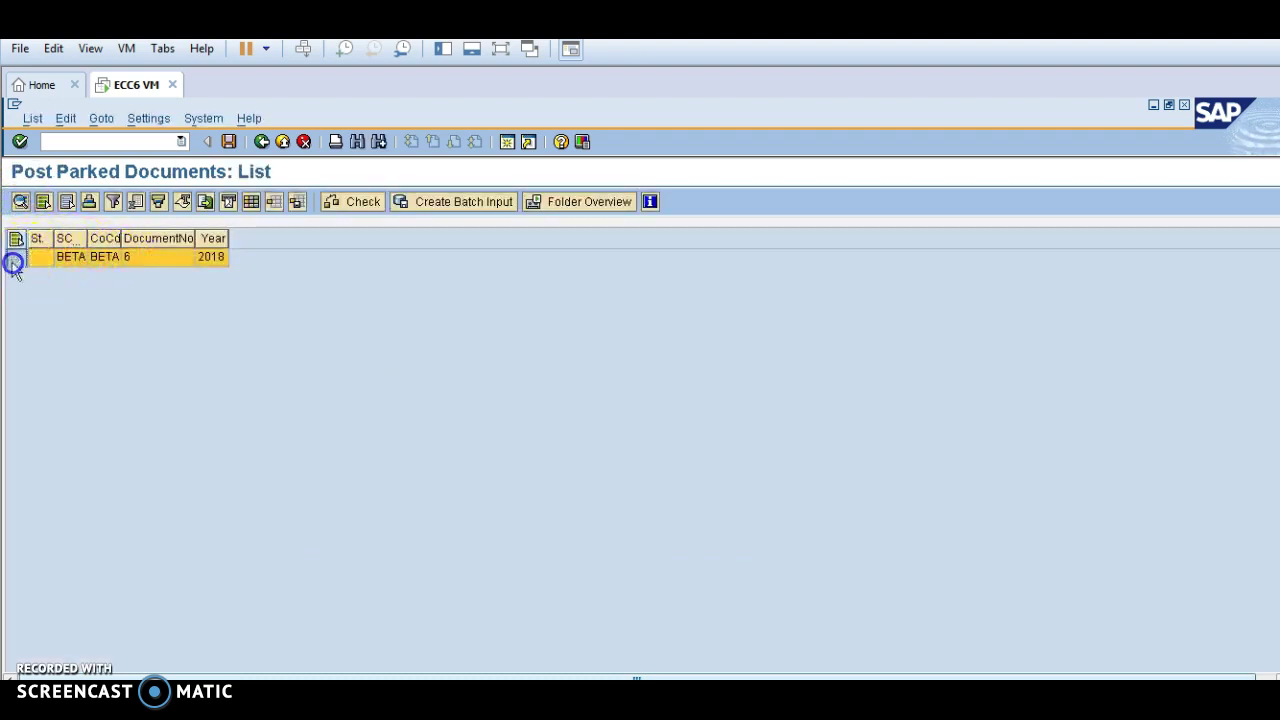
pyautogui.click(228, 142)
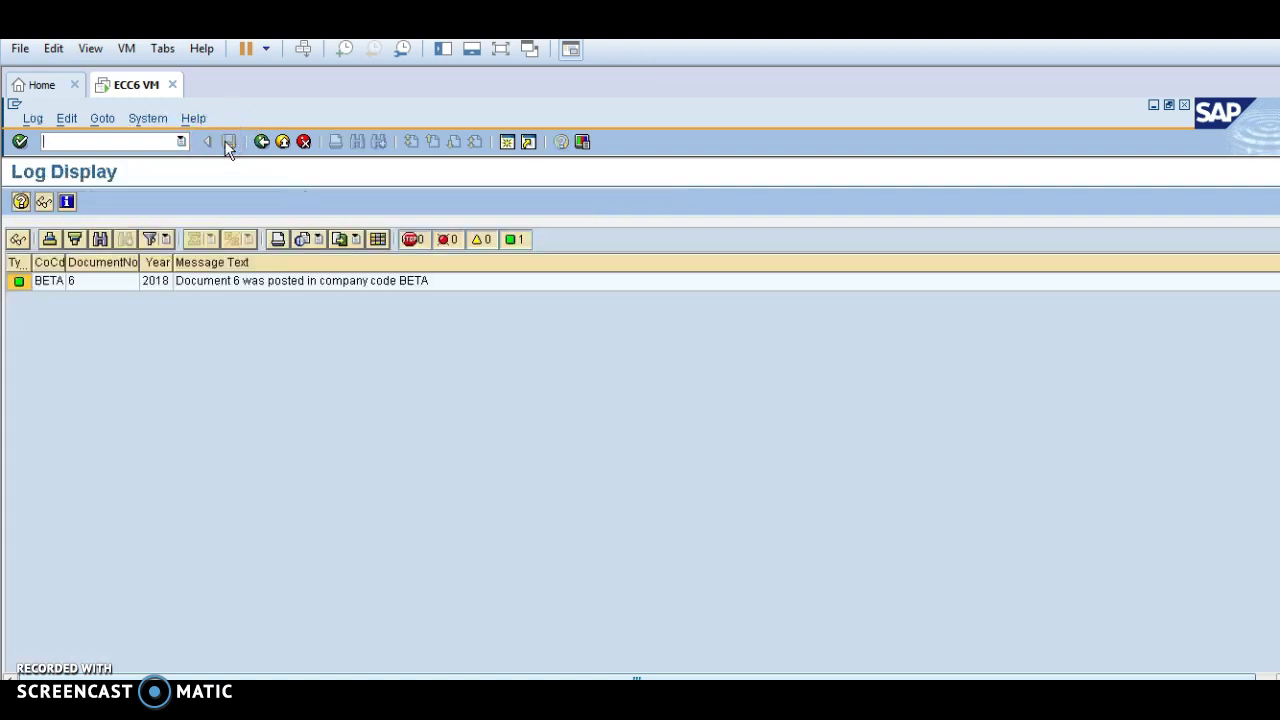